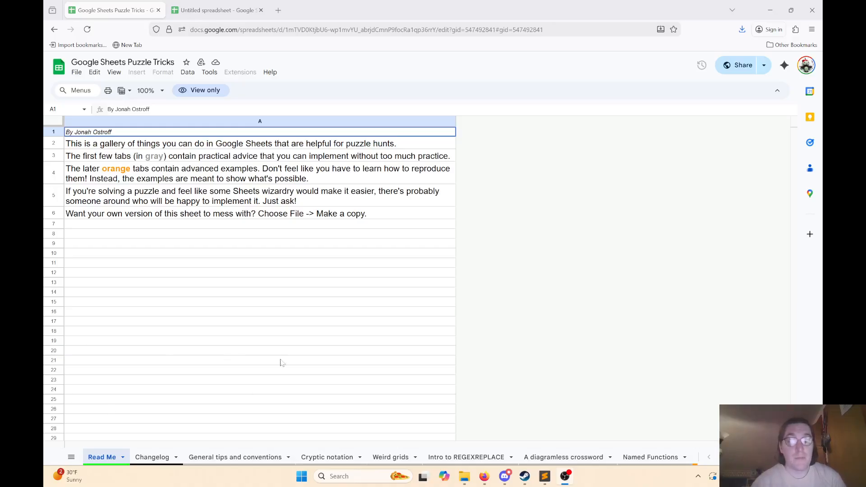
- Look through the Weird grids, A dropquote and Named Functions sheets of the puzzle tricks workbook
{"action": "left_click", "coordinate": [391, 457]}
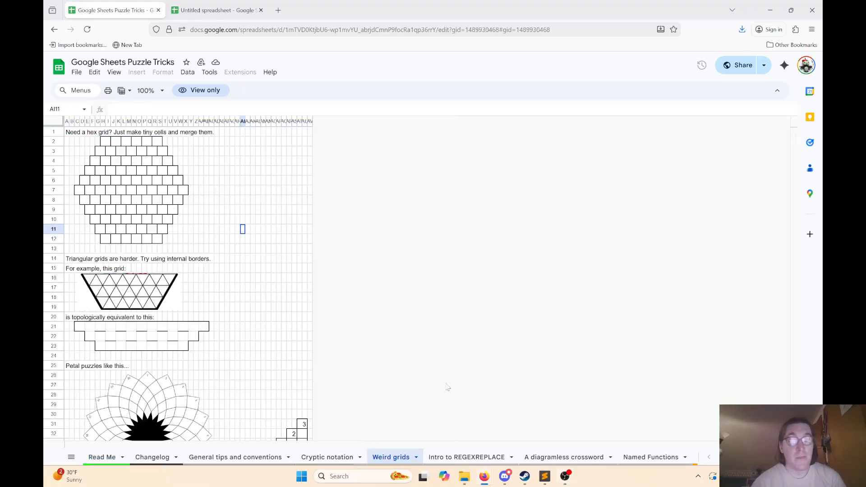
{"action": "scroll", "coordinate": [445, 458], "scroll_direction": "down", "scroll_amount": 5}
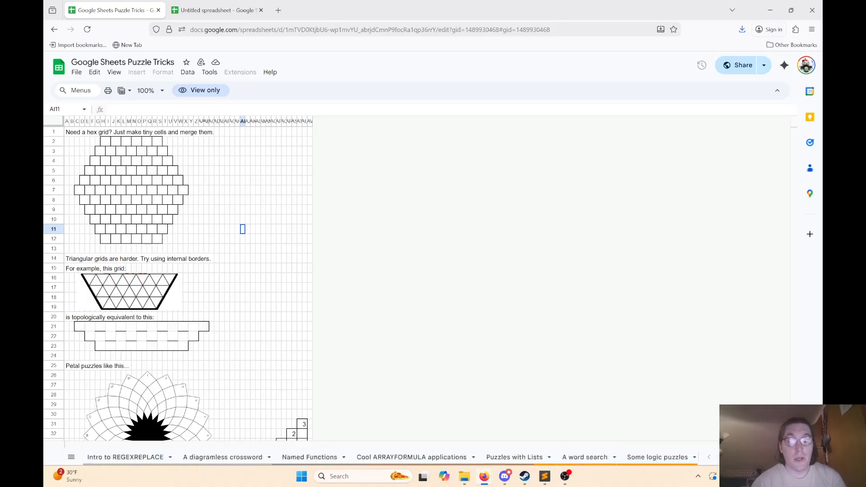
{"action": "left_click", "coordinate": [446, 458]}
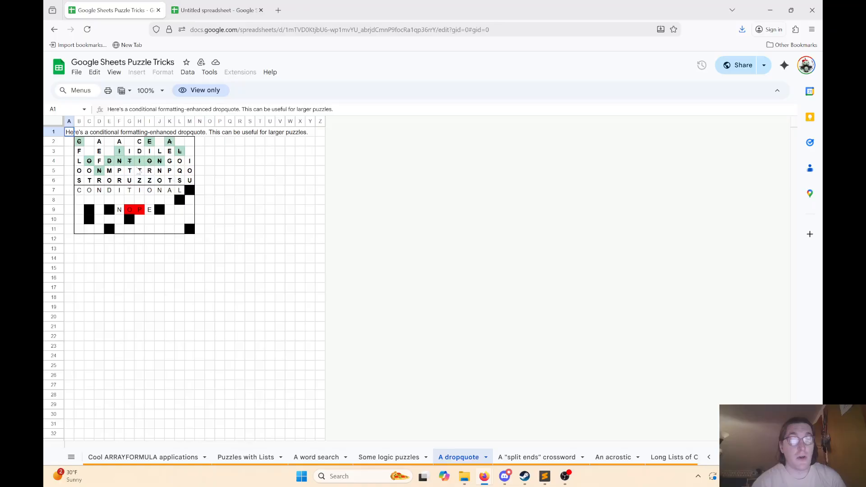
{"action": "left_click", "coordinate": [710, 457]}
{"action": "left_click", "coordinate": [709, 457]}
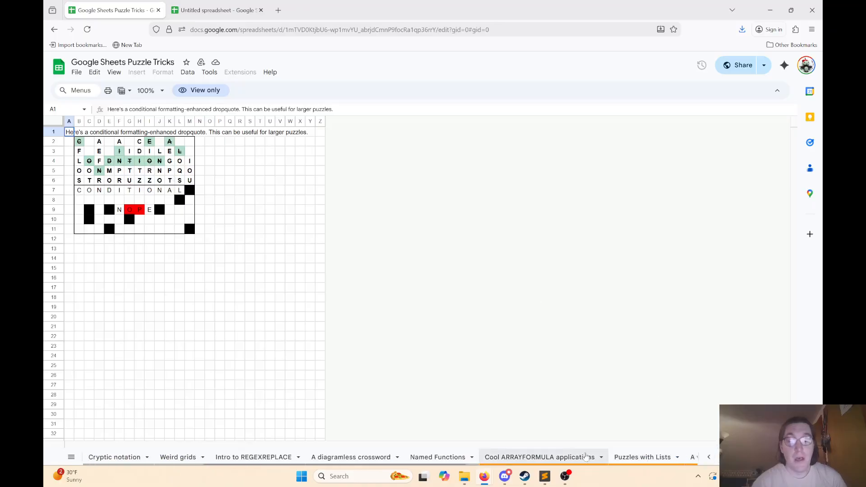
{"action": "left_click", "coordinate": [436, 457]}
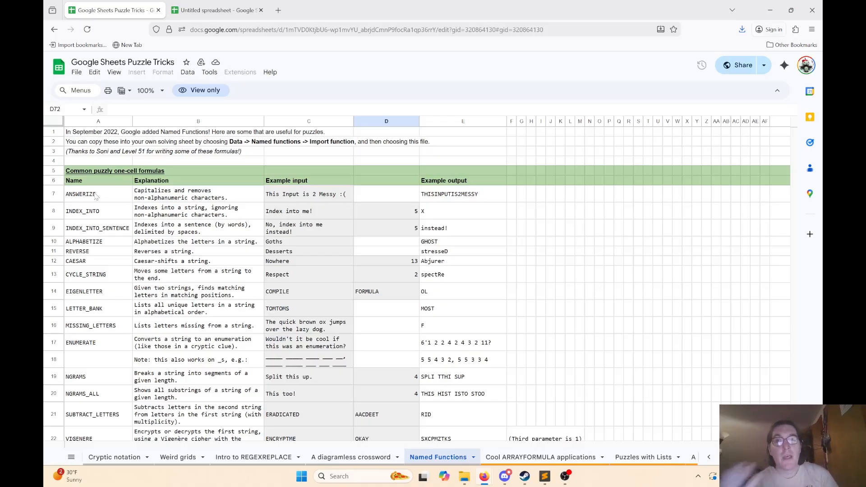
{"action": "left_click", "coordinate": [117, 214]}
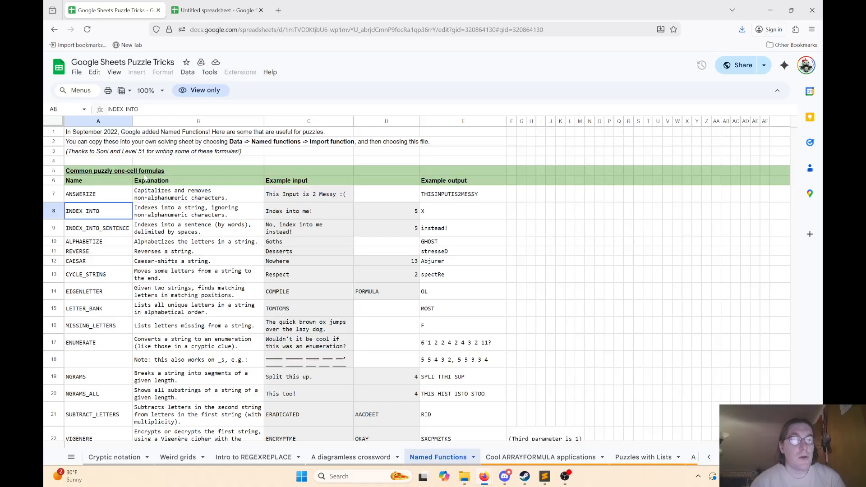
- In the untitled spreadsheet, start importing named functions and choose the recent Google Sheets Puzzle Tricks file as the source
{"action": "left_click", "coordinate": [208, 10]}
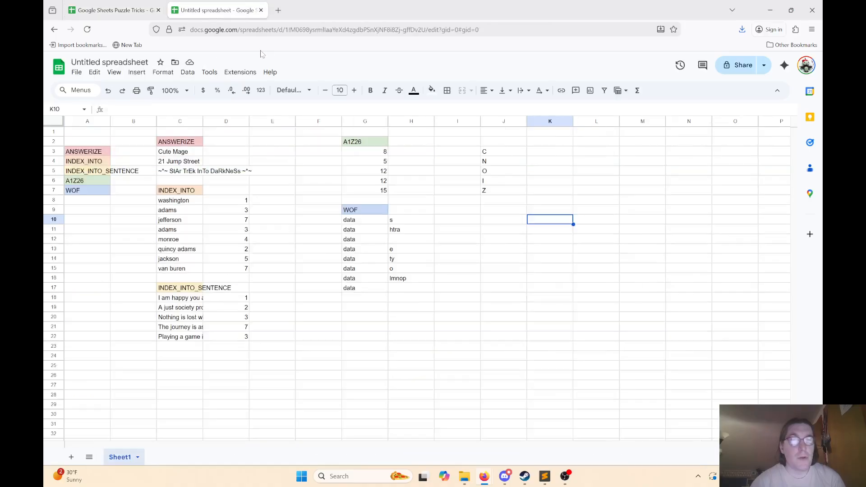
{"action": "left_click", "coordinate": [189, 73]}
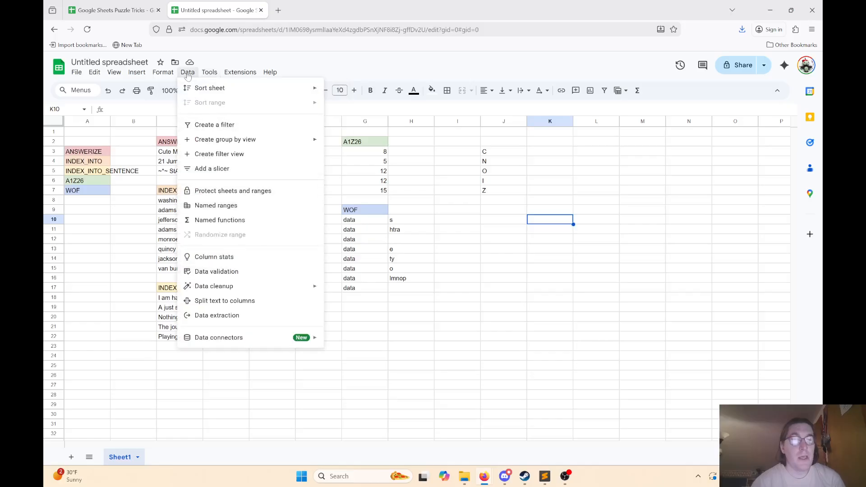
{"action": "left_click", "coordinate": [212, 220]}
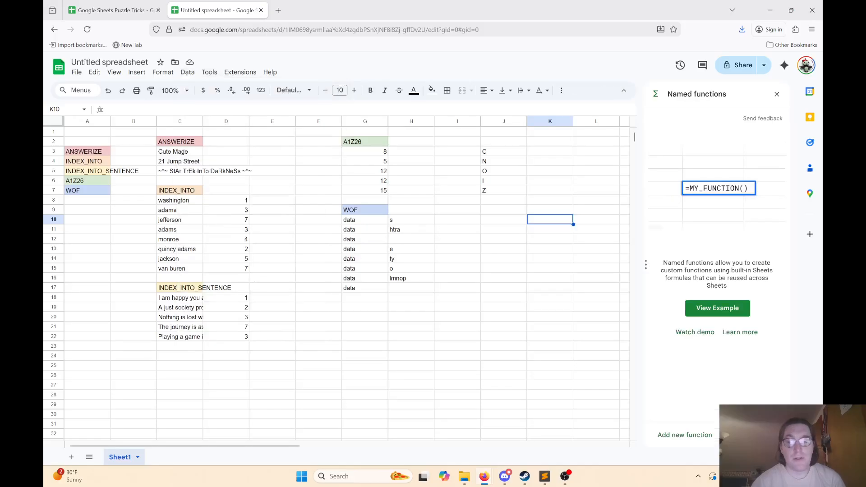
{"action": "left_click", "coordinate": [747, 435]}
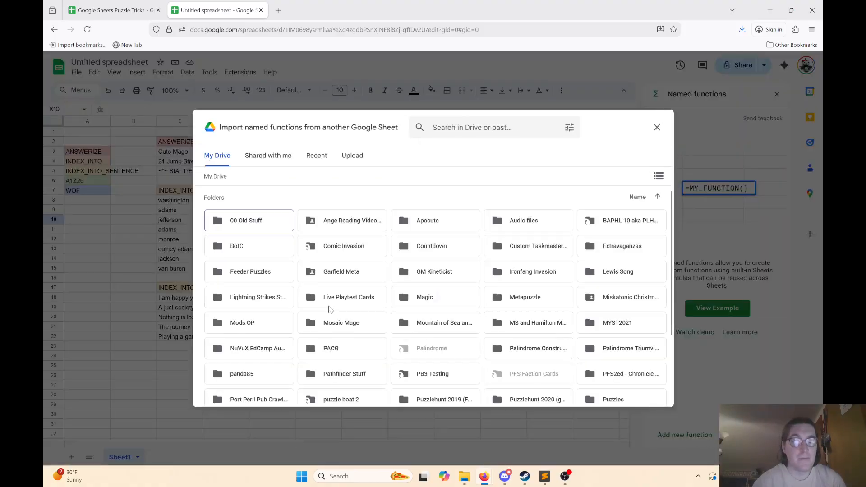
{"action": "left_click", "coordinate": [317, 156]}
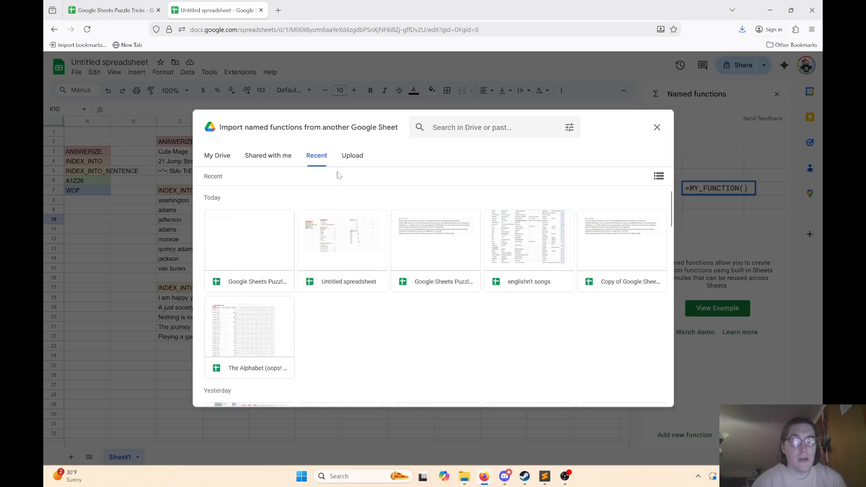
{"action": "left_click", "coordinate": [440, 246]}
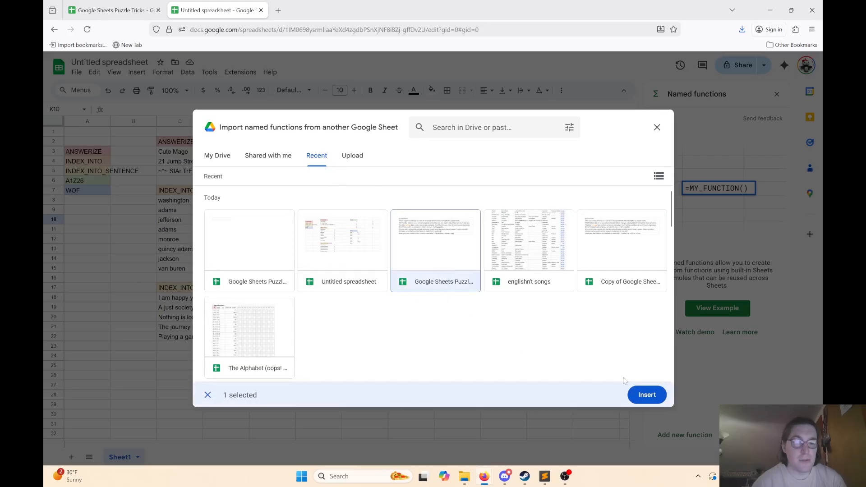
{"action": "left_click", "coordinate": [646, 394]}
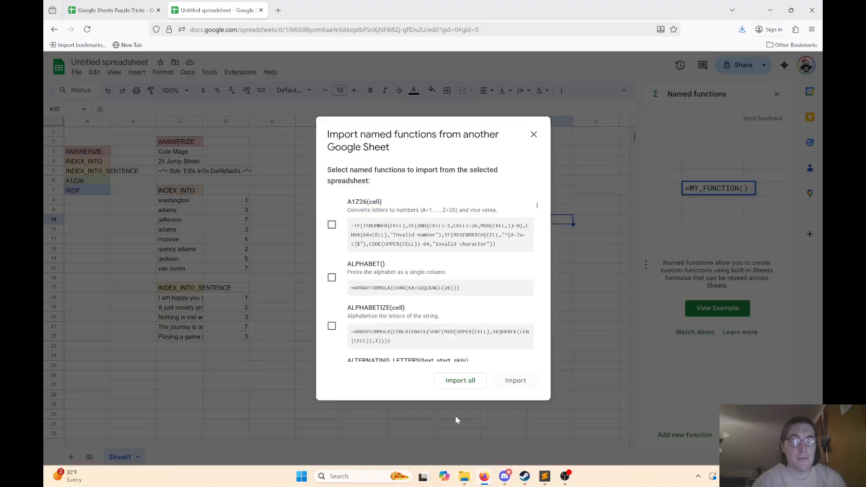
- Import all named functions from the chosen spreadsheet, accepting those that interact with an external source
{"action": "left_click", "coordinate": [467, 380]}
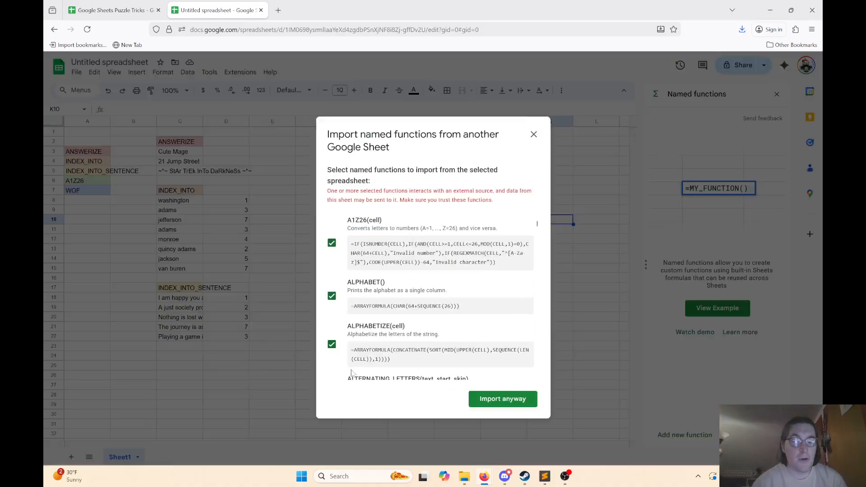
{"action": "left_click_drag", "start_coordinate": [328, 191], "coordinate": [500, 204]}
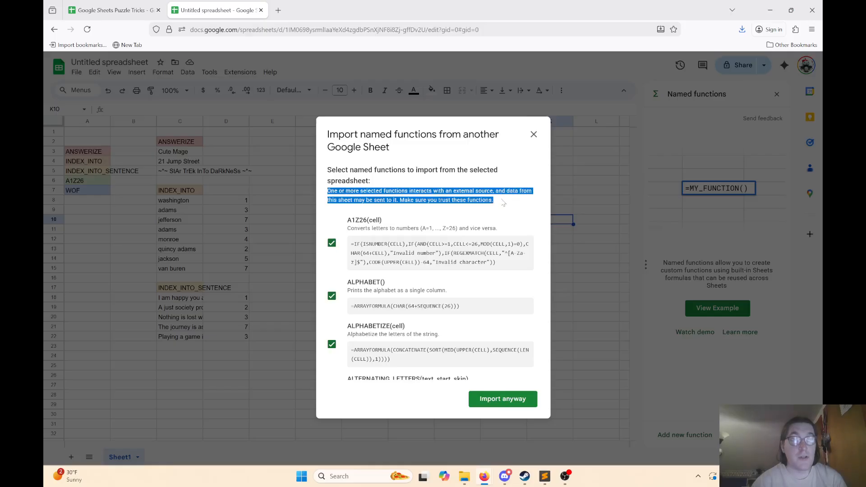
{"action": "left_click", "coordinate": [502, 204]}
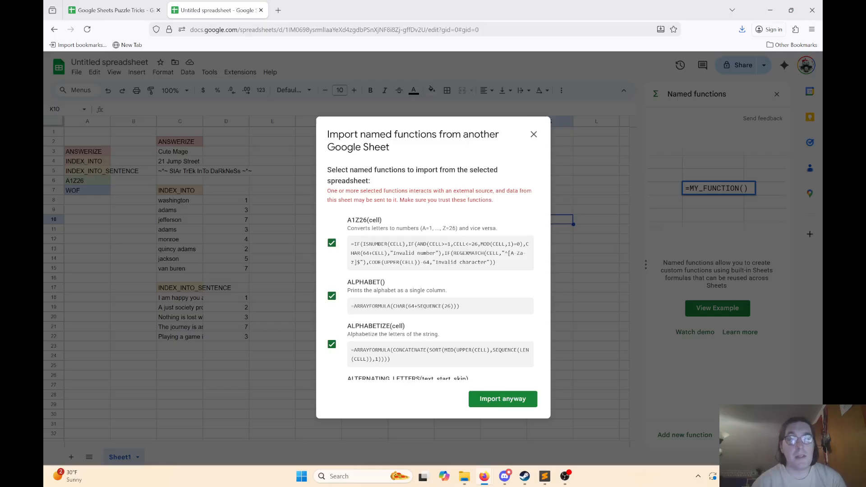
{"action": "left_click", "coordinate": [499, 402]}
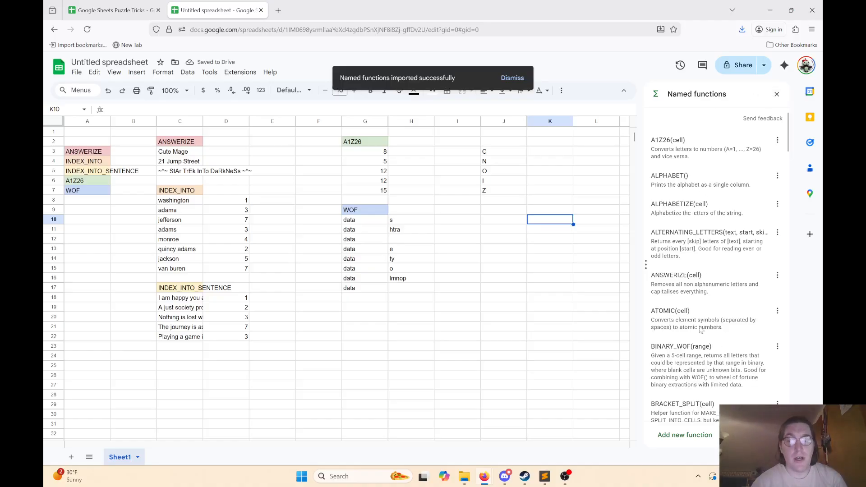
- Look through the spreadsheet's named functions and their descriptions
{"action": "scroll", "coordinate": [706, 285], "scroll_direction": "down", "scroll_amount": 5}
{"action": "scroll", "coordinate": [706, 285], "scroll_direction": "up", "scroll_amount": 5}
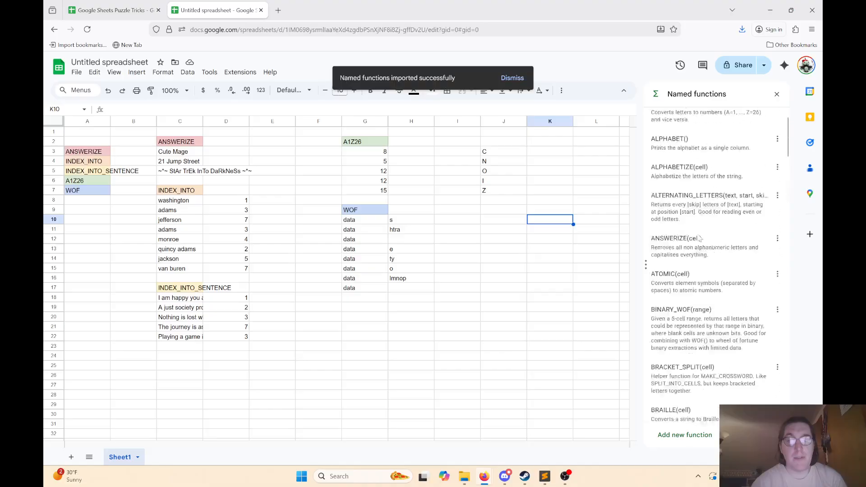
{"action": "left_click", "coordinate": [189, 73]}
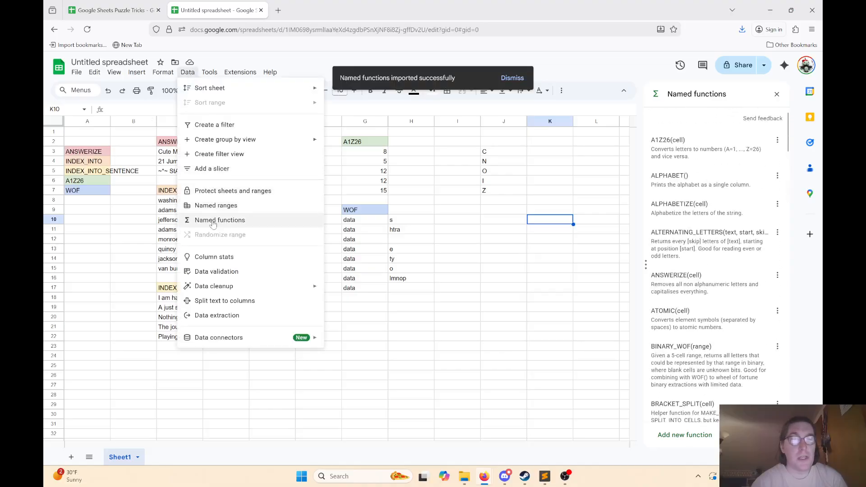
{"action": "left_click", "coordinate": [709, 173]}
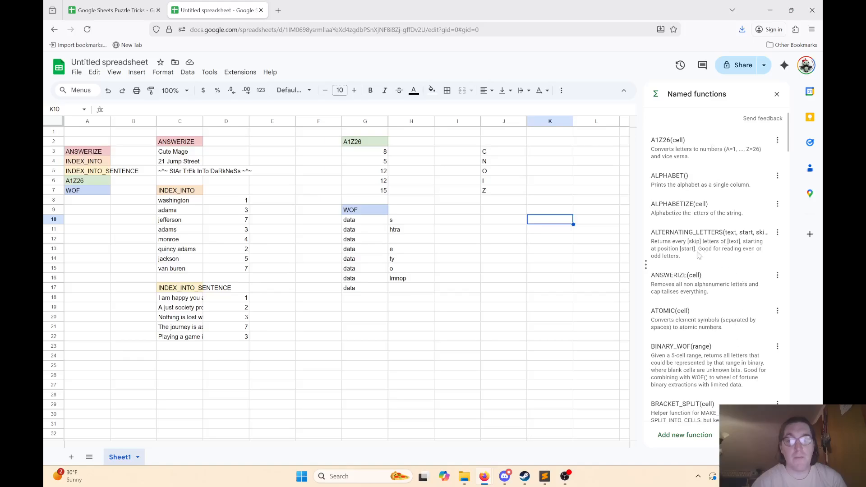
{"action": "scroll", "coordinate": [700, 243], "scroll_direction": "down", "scroll_amount": 10}
{"action": "scroll", "coordinate": [700, 239], "scroll_direction": "down", "scroll_amount": 15}
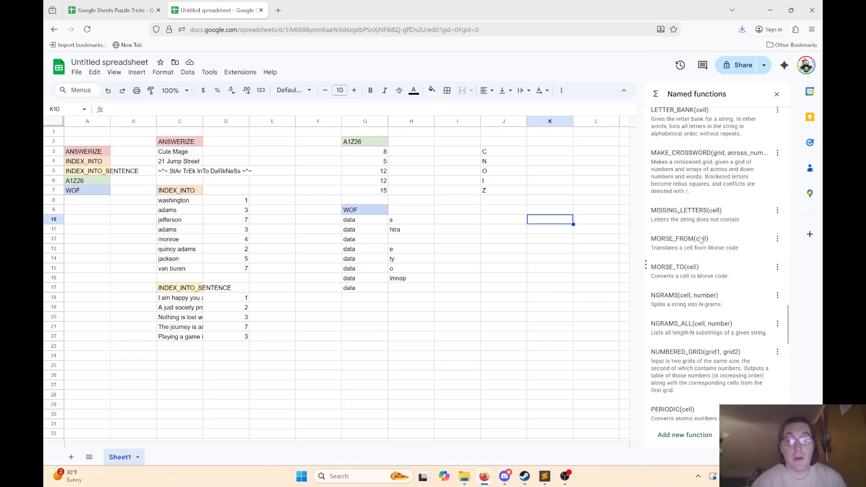
{"action": "scroll", "coordinate": [699, 239], "scroll_direction": "up", "scroll_amount": 15}
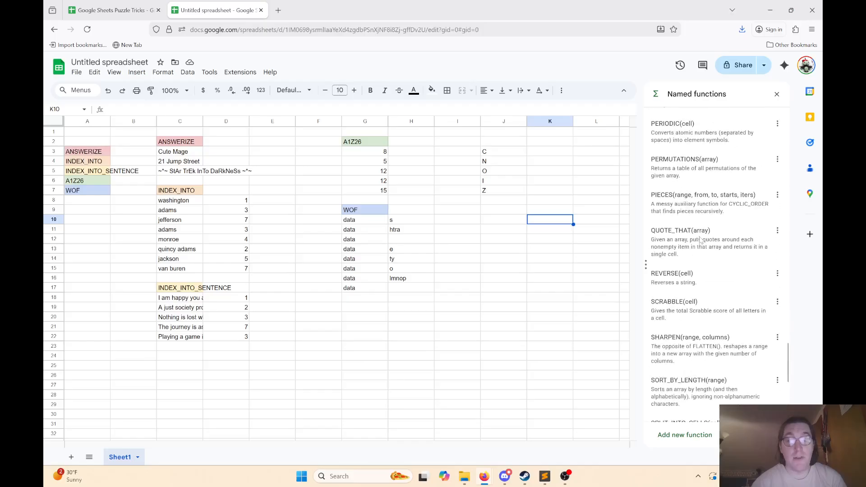
{"action": "scroll", "coordinate": [706, 243], "scroll_direction": "down", "scroll_amount": 5}
- Close the named functions list and fit column C's width to its contents
{"action": "left_click", "coordinate": [777, 93]}
{"action": "left_click", "coordinate": [406, 220]}
{"action": "left_click", "coordinate": [294, 162]}
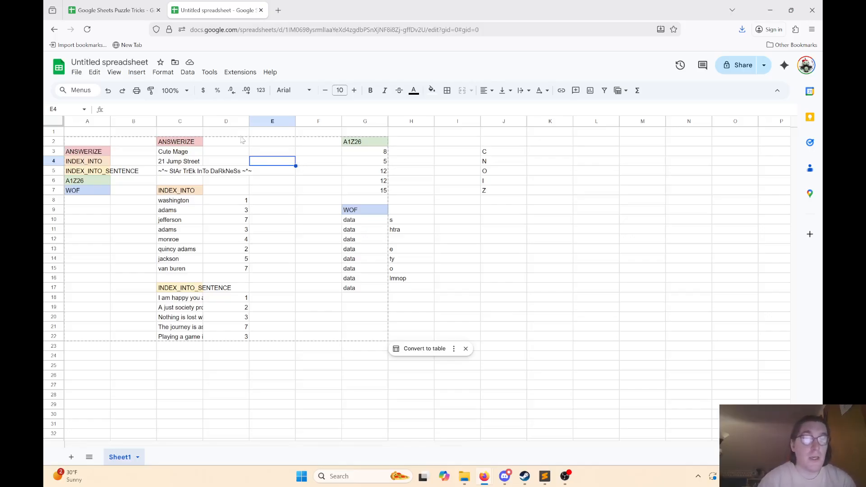
{"action": "double_click", "coordinate": [203, 121]}
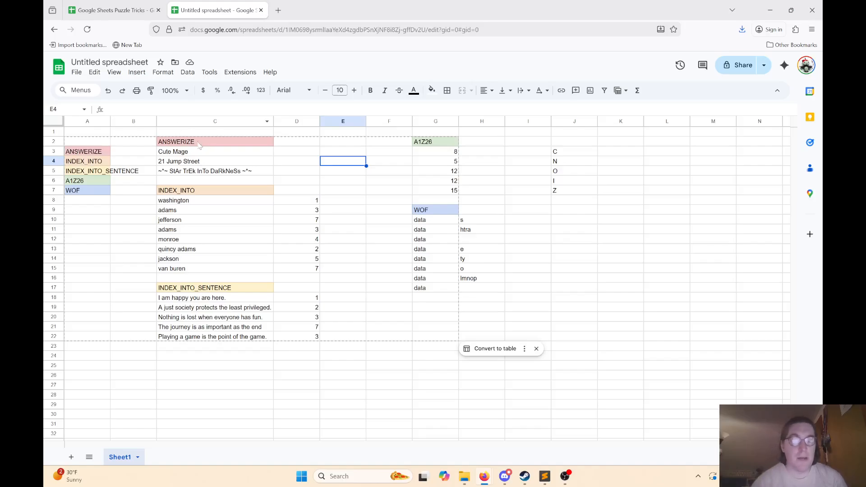
- Enter =ANSWERIZE(C3) in cell D3 using the suggested named function, with the Cute Mage cell as its argument
{"action": "left_click", "coordinate": [201, 143]}
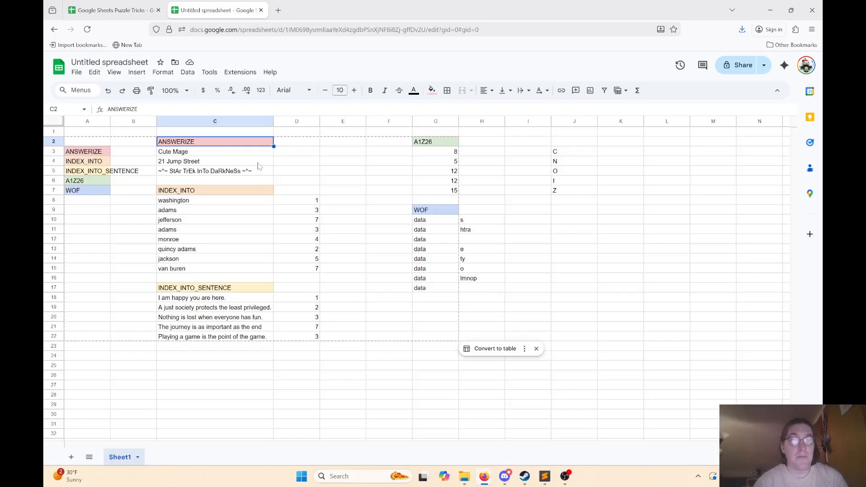
{"action": "left_click", "coordinate": [163, 154]}
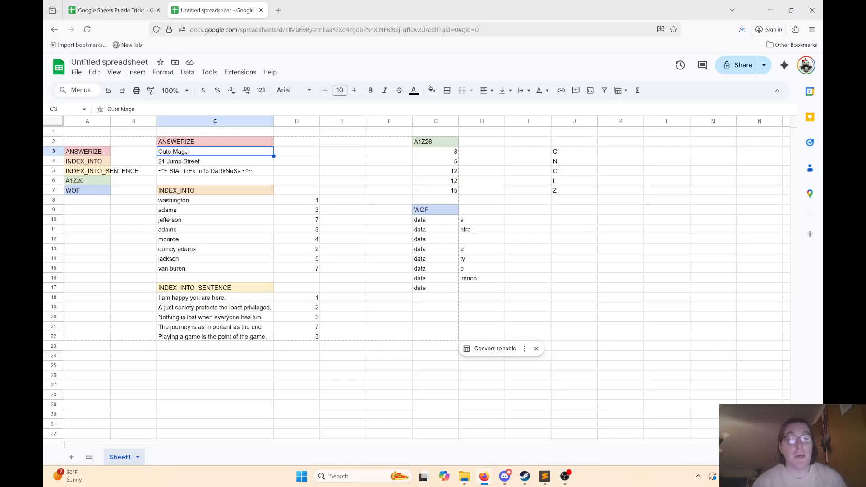
{"action": "left_click", "coordinate": [284, 150]}
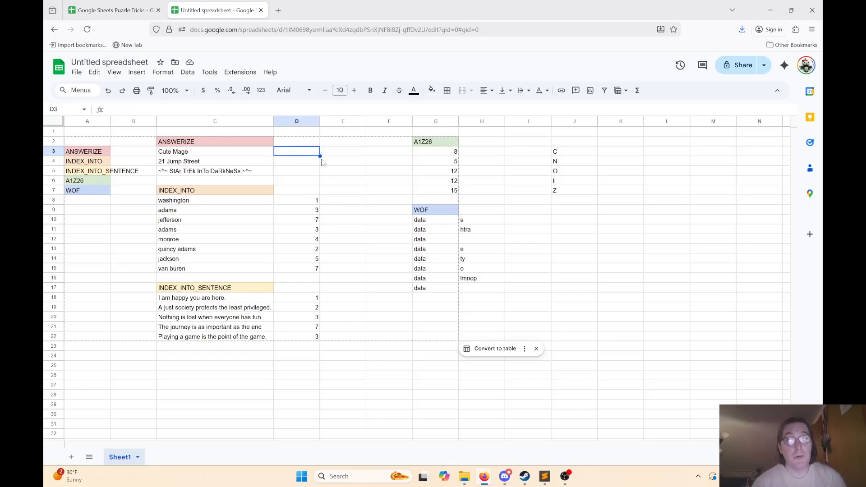
{"action": "type", "text": "=ANSWERIZE("}
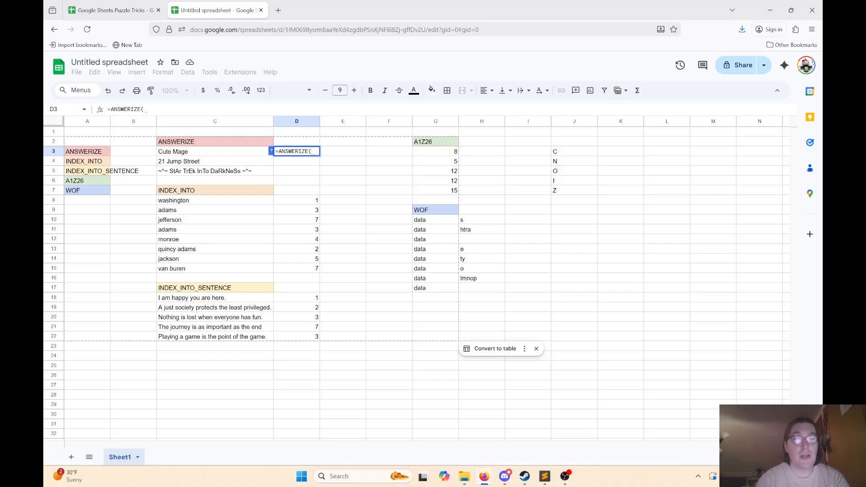
{"action": "key", "text": "BackSpace"}
{"action": "key", "text": "BackSpace"}
{"action": "key", "text": "BackSpace"}
{"action": "key", "text": "BackSpace"}
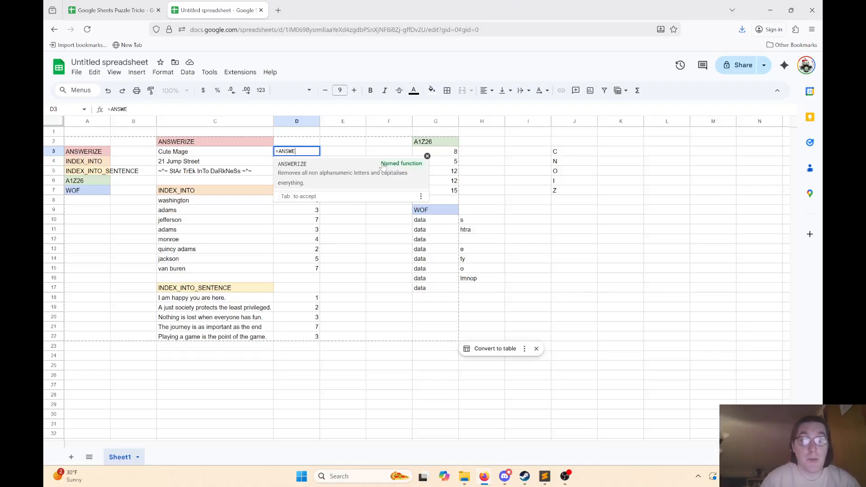
{"action": "key", "text": "Tab"}
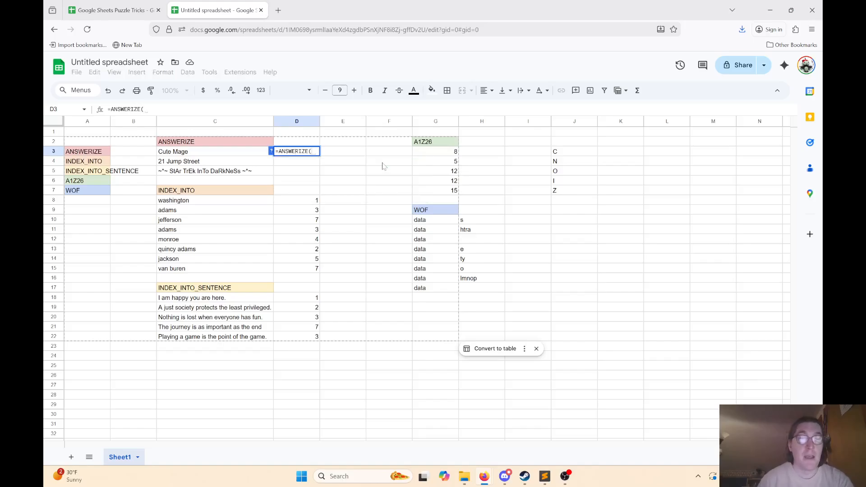
{"action": "left_click", "coordinate": [266, 152]}
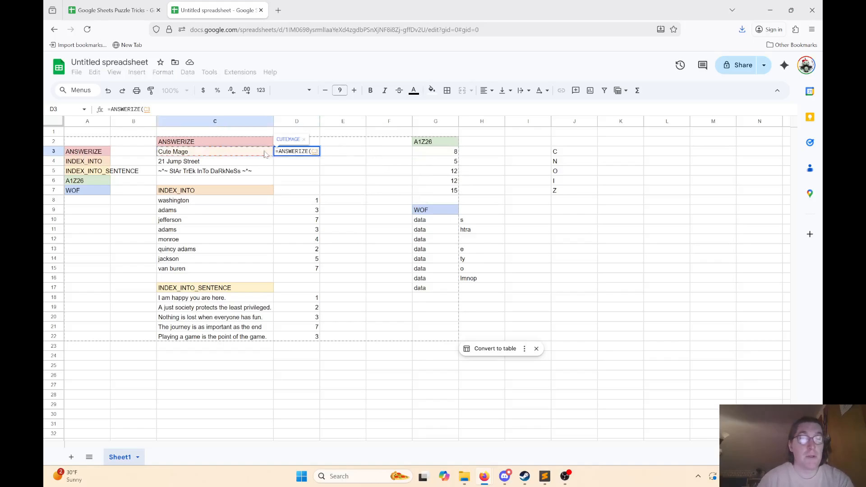
{"action": "type", "text": ")"}
{"action": "key", "text": "Return"}
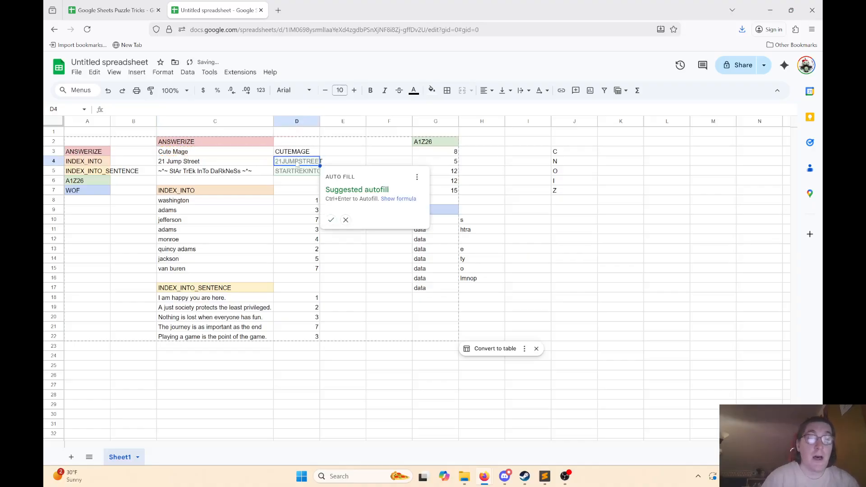
- Accept the suggested autofill of the ANSWERIZE formula for D4:D5 and compare the results with the original titles
{"action": "left_click", "coordinate": [331, 220]}
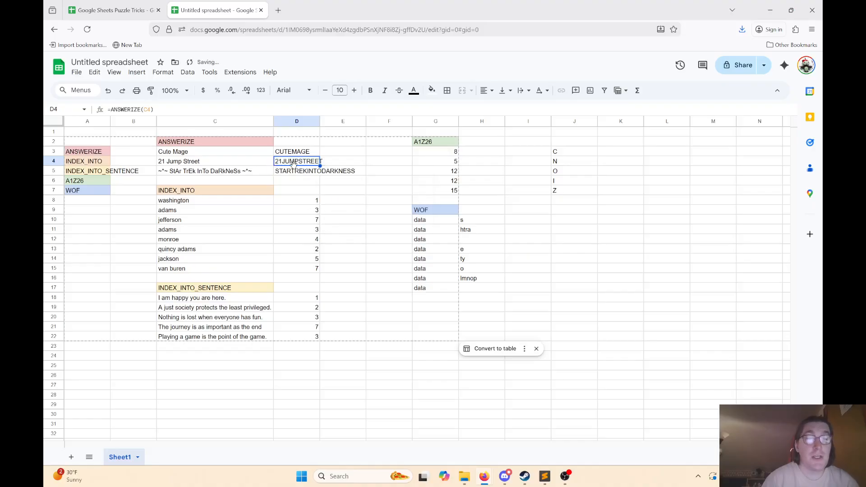
{"action": "left_click", "coordinate": [172, 165]}
{"action": "left_click", "coordinate": [192, 177]}
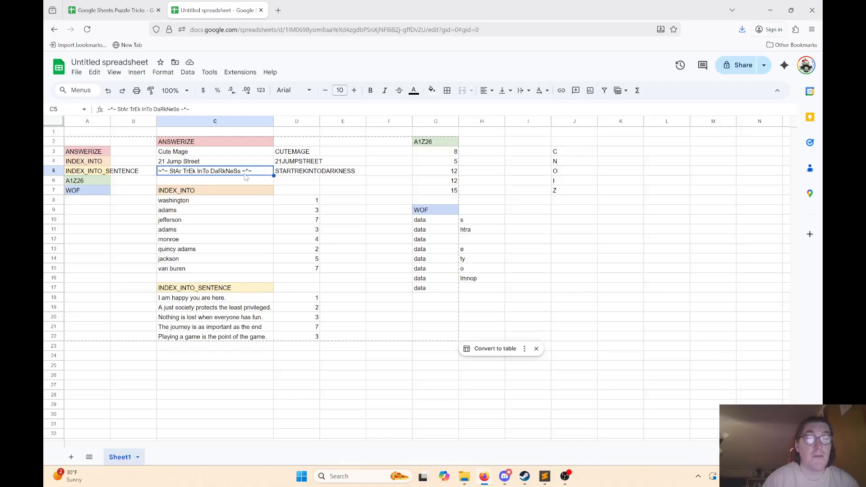
{"action": "left_click", "coordinate": [353, 157]}
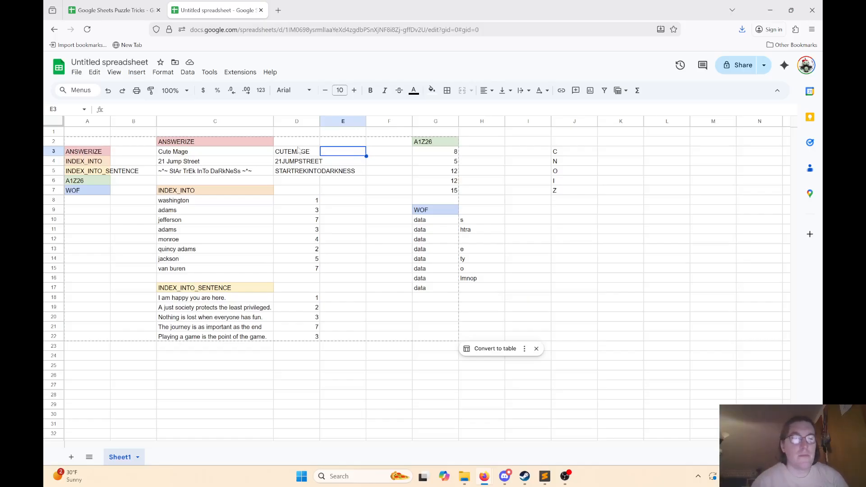
- Start an INDEX_INTO formula in cell E8, beside the washington row, using the suggested named function
{"action": "left_click", "coordinate": [340, 203]}
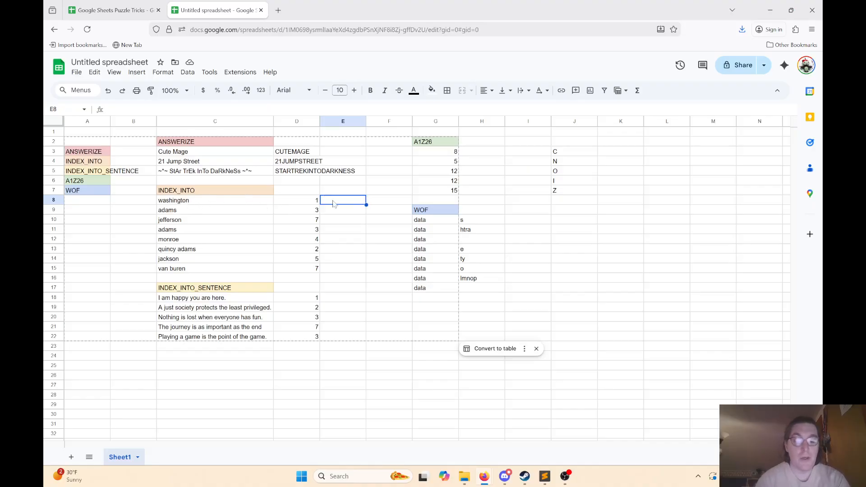
{"action": "type", "text": "=IND"}
{"action": "key", "text": "Down"}
{"action": "key", "text": "Down"}
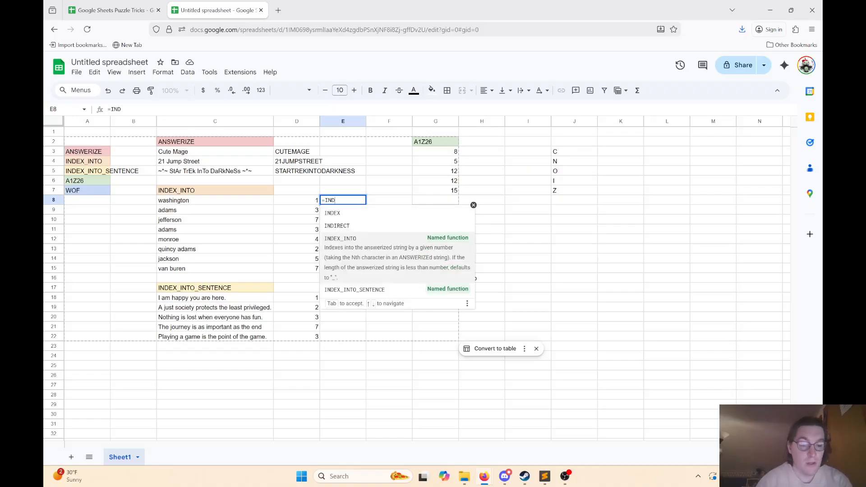
{"action": "key", "text": "Tab"}
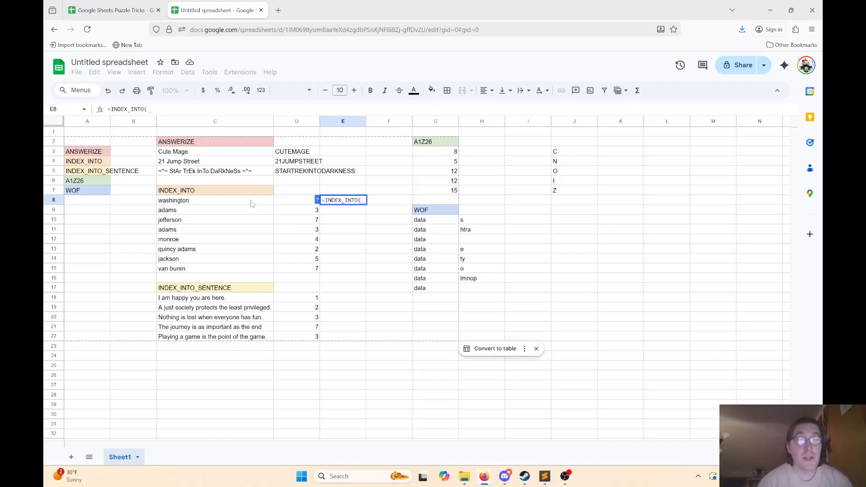
- Expand the INDEX_INTO function help to read its description and formula definition, and collapse it again
{"action": "left_click", "coordinate": [317, 200]}
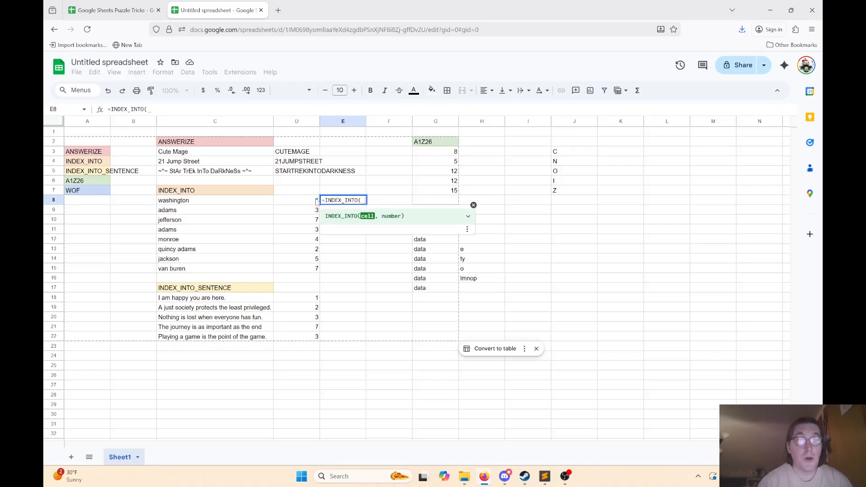
{"action": "left_click", "coordinate": [467, 229]}
{"action": "left_click", "coordinate": [467, 229]}
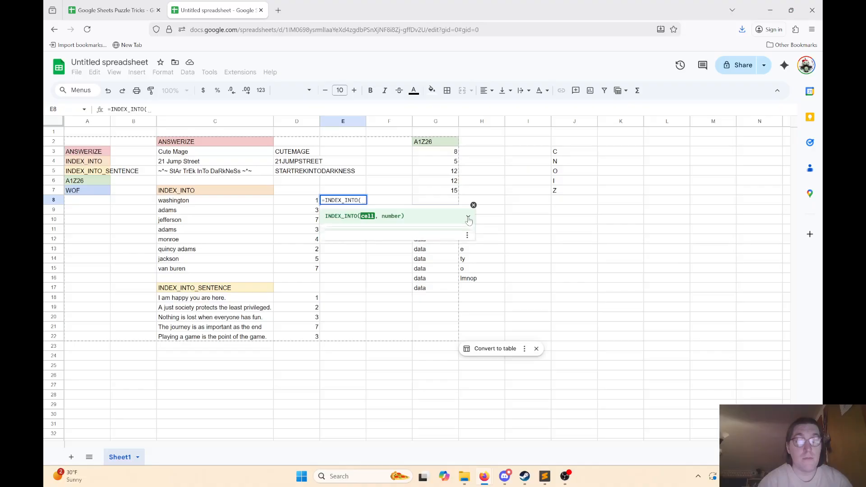
{"action": "left_click", "coordinate": [468, 217]}
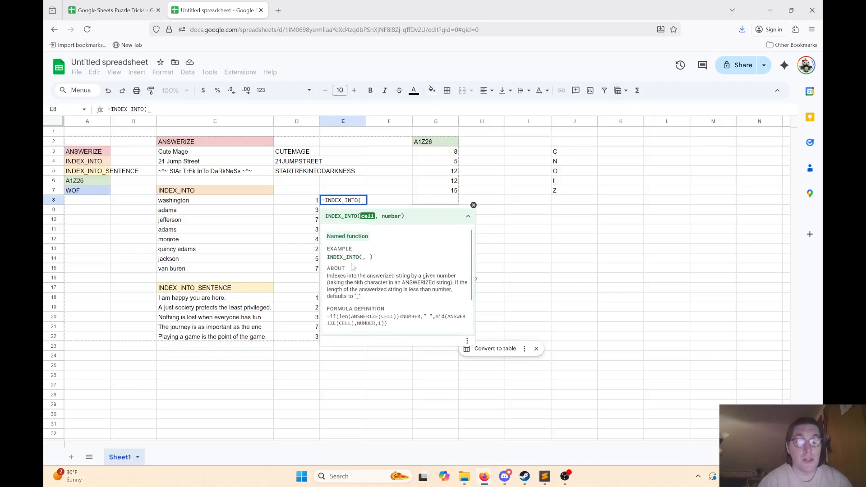
{"action": "left_click", "coordinate": [469, 219]}
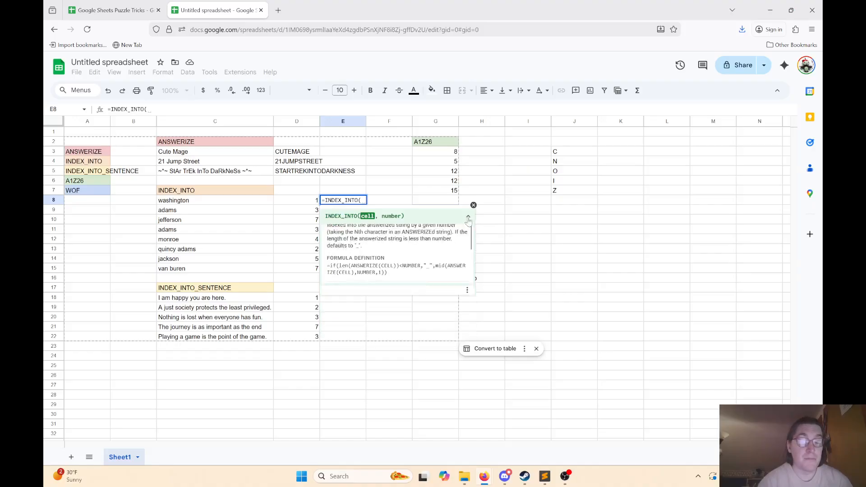
{"action": "left_click", "coordinate": [215, 203]}
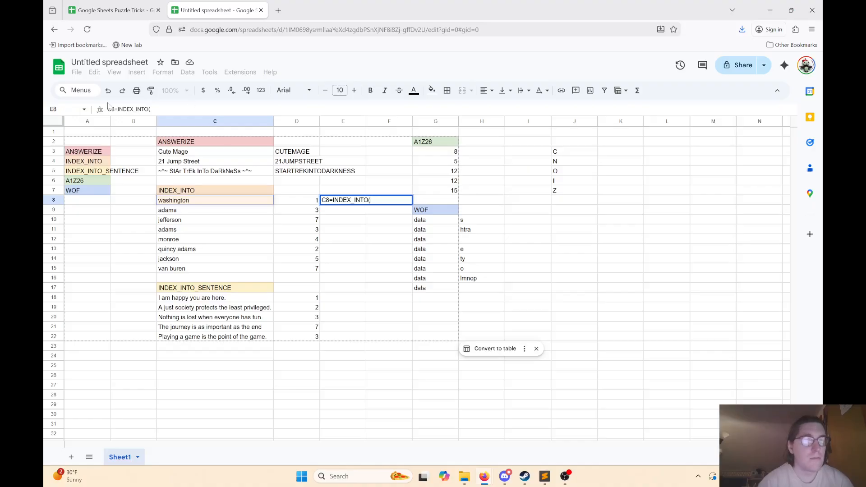
{"action": "left_click", "coordinate": [115, 109]}
{"action": "key", "text": "BackSpace"}
{"action": "key", "text": "BackSpace"}
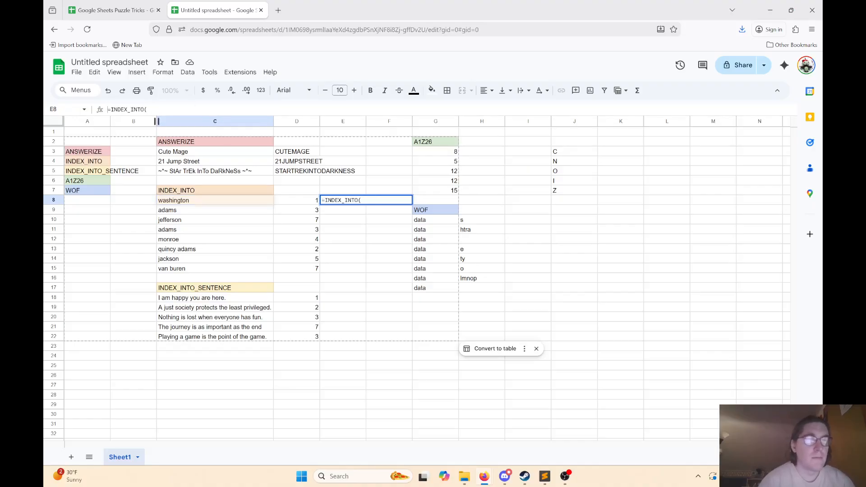
- Complete the E8 formula as =INDEX_INTO(C8,D8) and accept the suggested autofill for E9:E15
{"action": "left_click", "coordinate": [185, 205]}
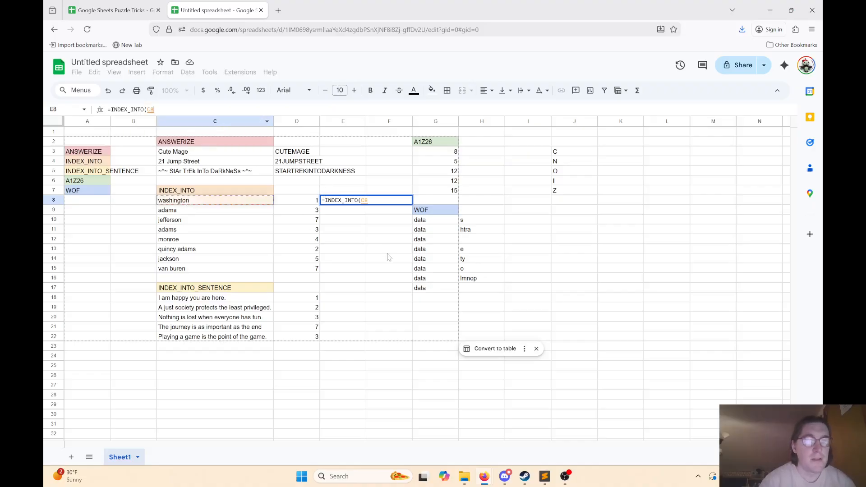
{"action": "type", "text": ","}
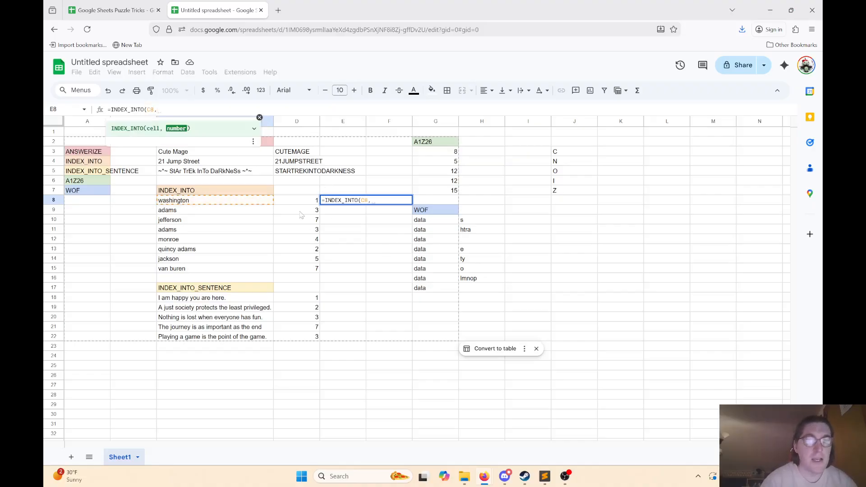
{"action": "left_click", "coordinate": [302, 202]}
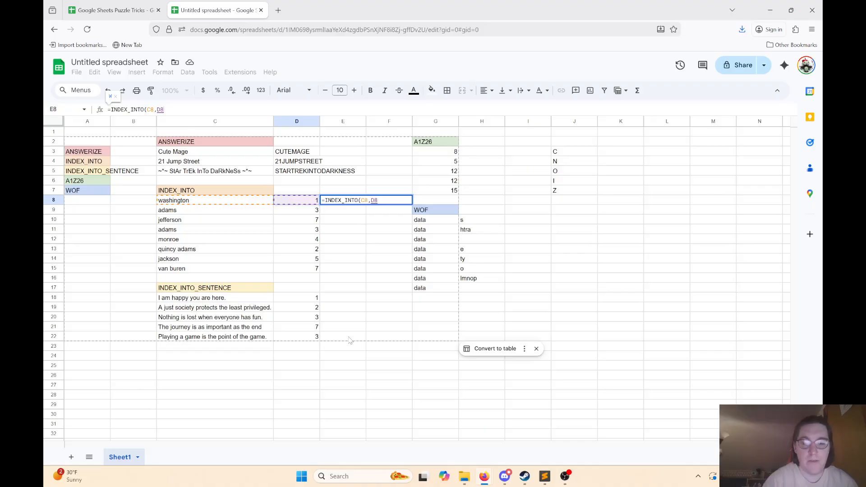
{"action": "type", "text": ")"}
{"action": "key", "text": "Return"}
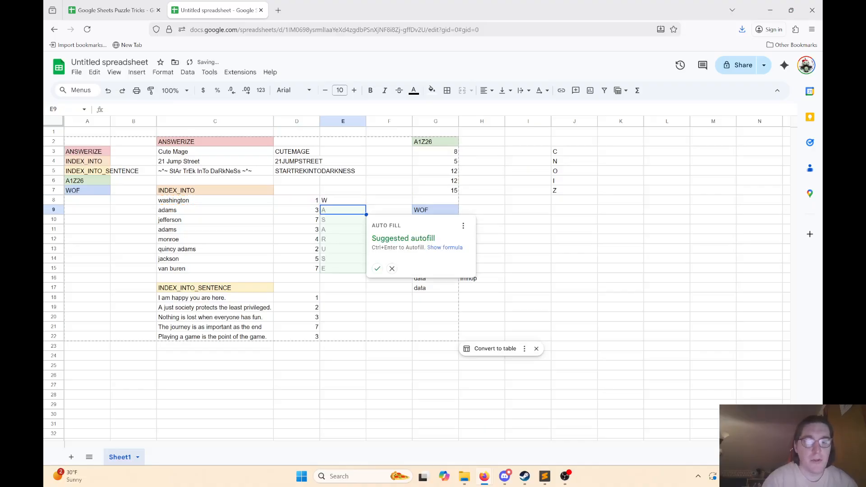
{"action": "key", "text": "ctrl+Return"}
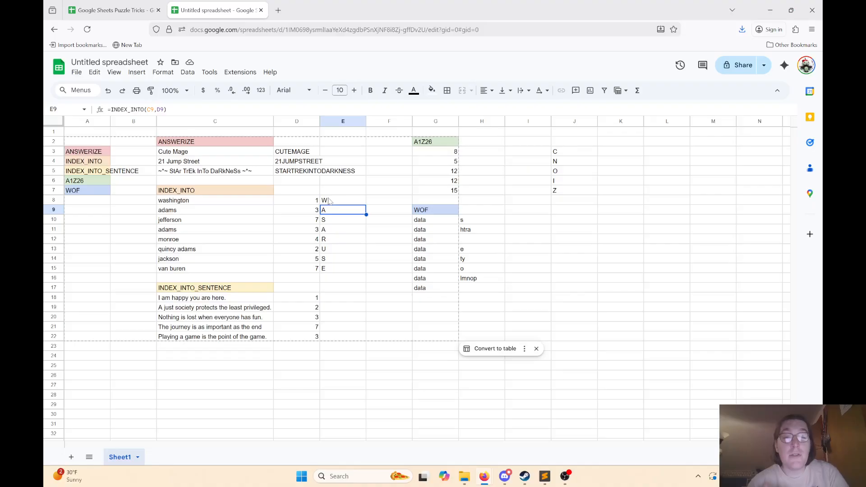
- Set the index number for monroe in cell D12 to 1
{"action": "left_click", "coordinate": [302, 240]}
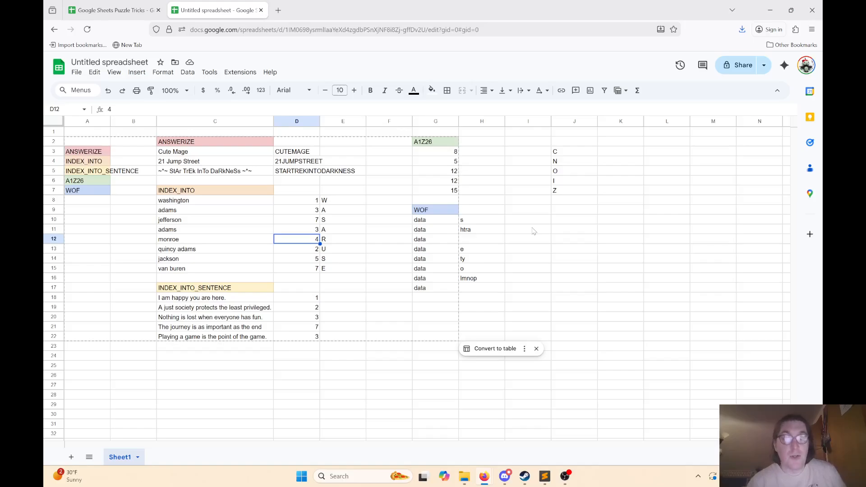
{"action": "type", "text": "1"}
{"action": "key", "text": "Return"}
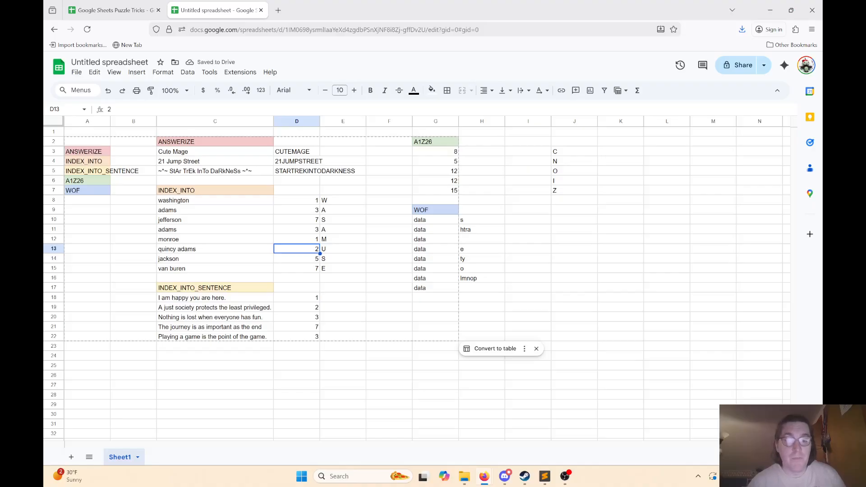
- Clear the index number for monroe in D12 and inspect how the INDEX_INTO formula in E12 responds
{"action": "key", "text": "Up"}
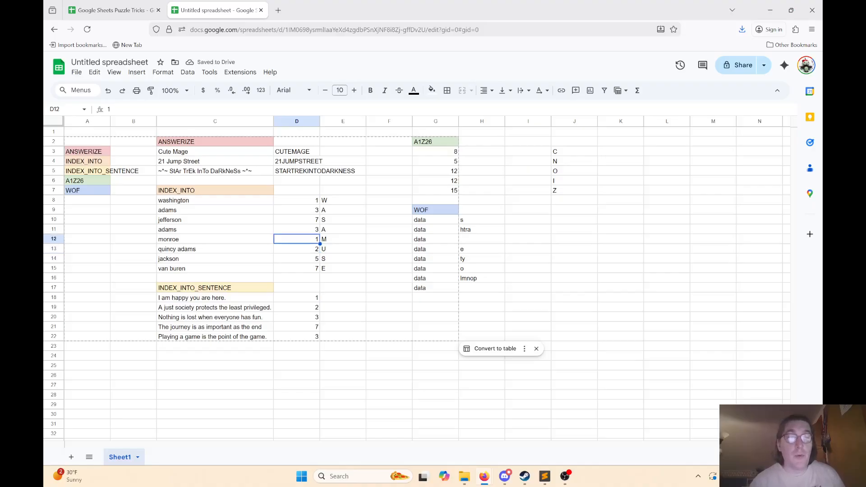
{"action": "key", "text": "Delete"}
{"action": "key", "text": "Down"}
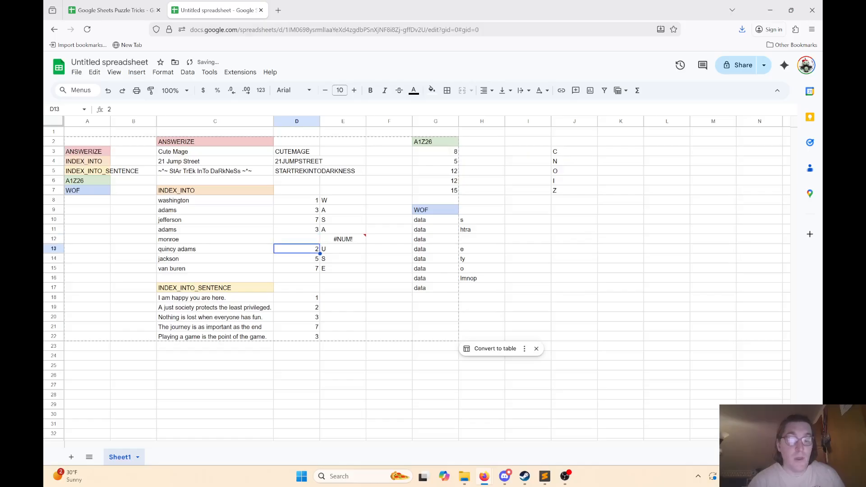
{"action": "key", "text": "Up"}
{"action": "key", "text": "Right"}
{"action": "key", "text": "Left"}
{"action": "key", "text": "Right"}
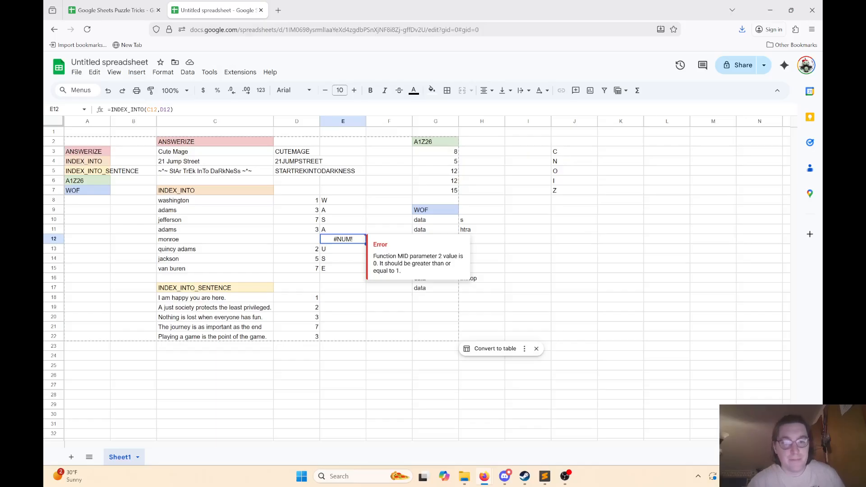
{"action": "key", "text": "Left"}
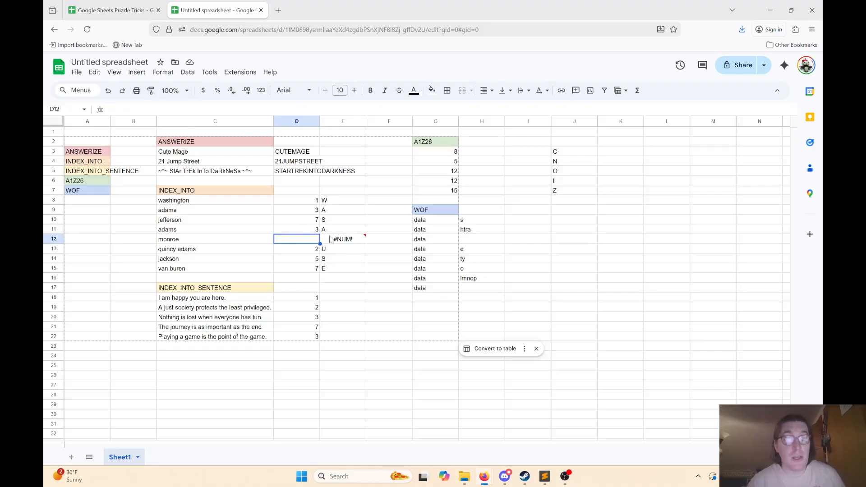
{"action": "mouse_move", "coordinate": [329, 240]}
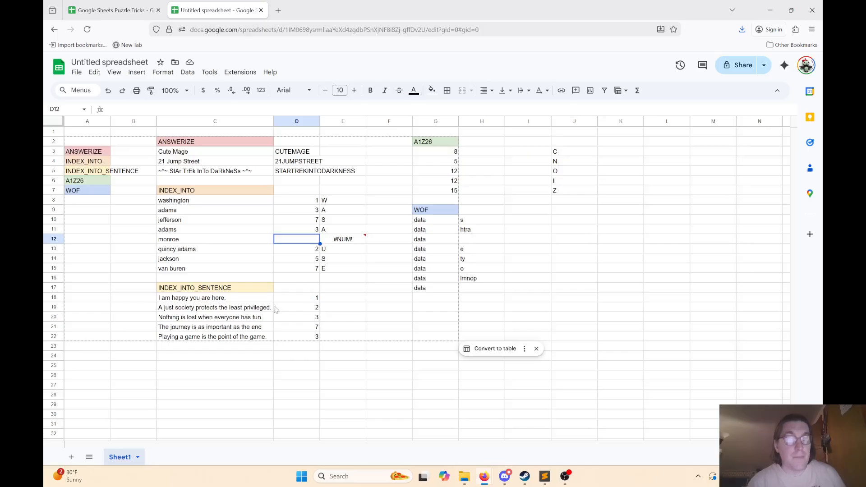
- Restore the index number for monroe in cell D12 to 4
{"action": "left_click", "coordinate": [289, 291]}
{"action": "left_click", "coordinate": [300, 240]}
{"action": "type", "text": "4"}
{"action": "key", "text": "Return"}
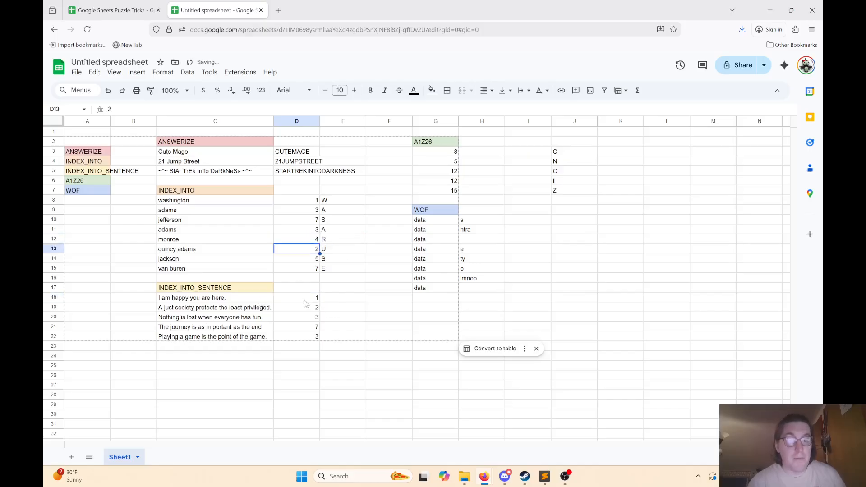
- Enter =INDEX_INTO_SENTENCE(C18,D18) in cell E18 and accept the suggested autofill for E19:E22
{"action": "left_click", "coordinate": [307, 299]}
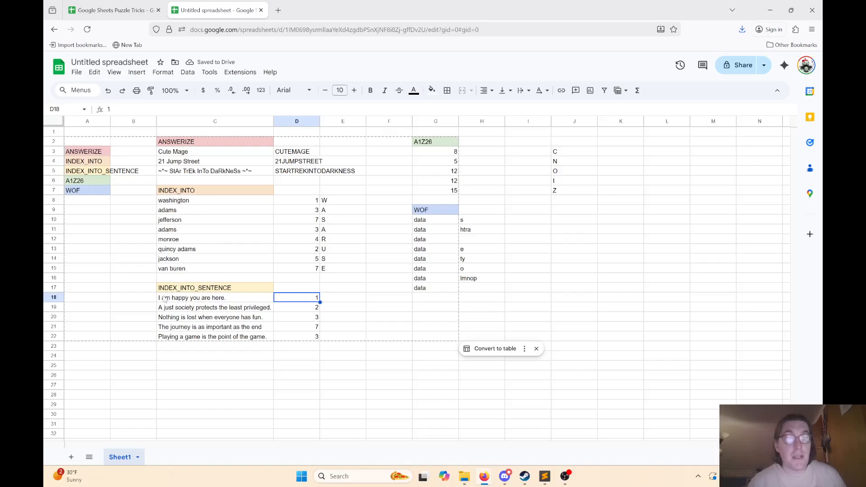
{"action": "left_click", "coordinate": [337, 300]}
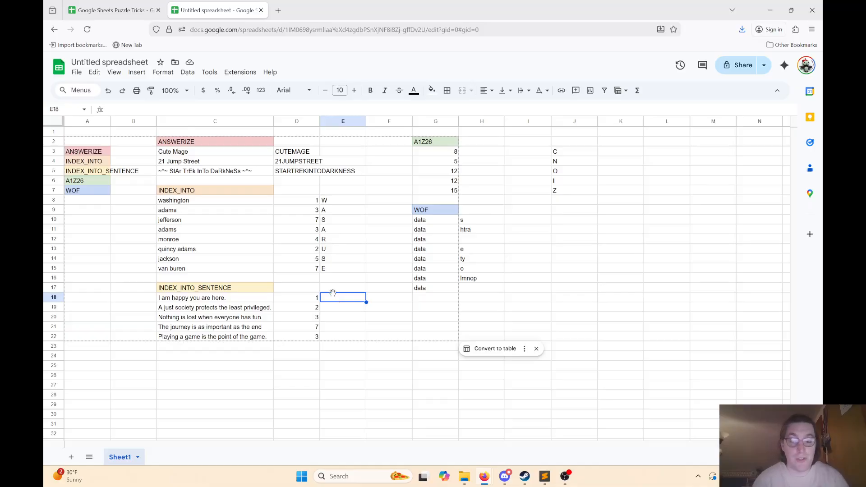
{"action": "type", "text": "=INDEX"}
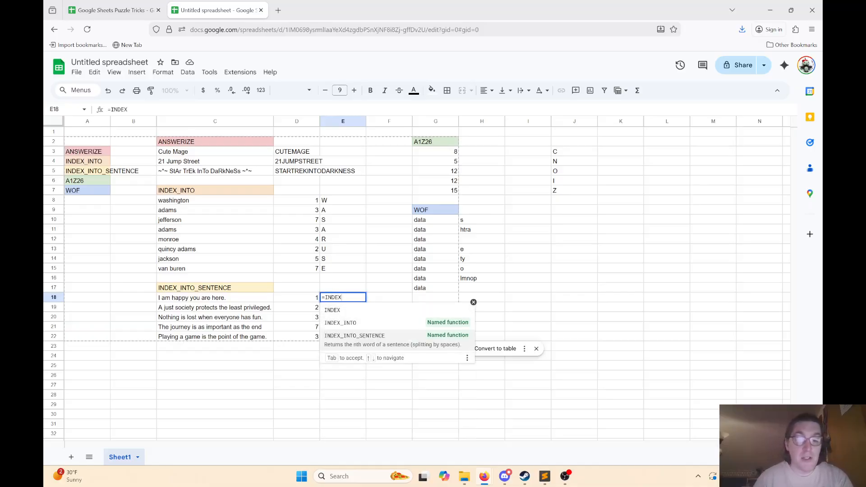
{"action": "key", "text": "Tab"}
{"action": "left_click", "coordinate": [224, 298]}
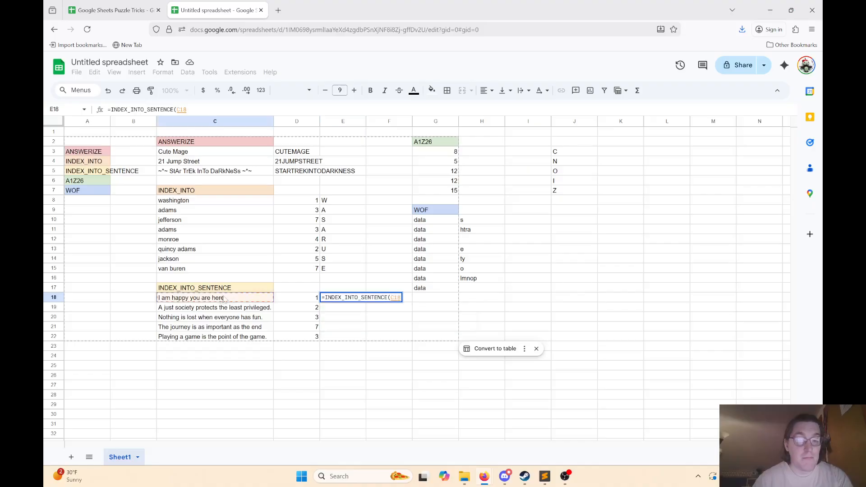
{"action": "type", "text": ","}
{"action": "left_click", "coordinate": [285, 297]}
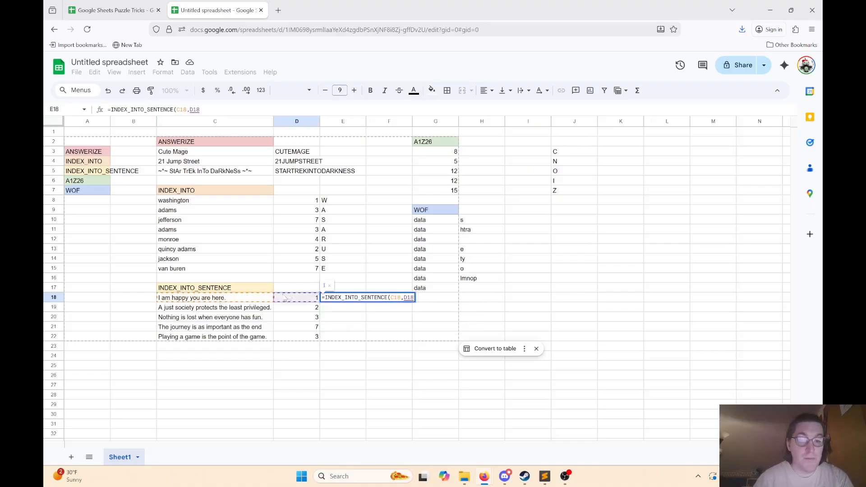
{"action": "type", "text": ")"}
{"action": "key", "text": "Return"}
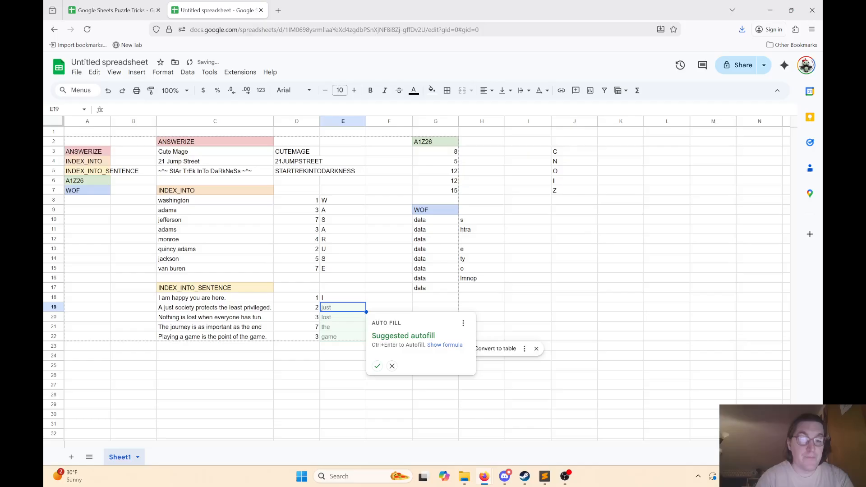
{"action": "key", "text": "ctrl+Return"}
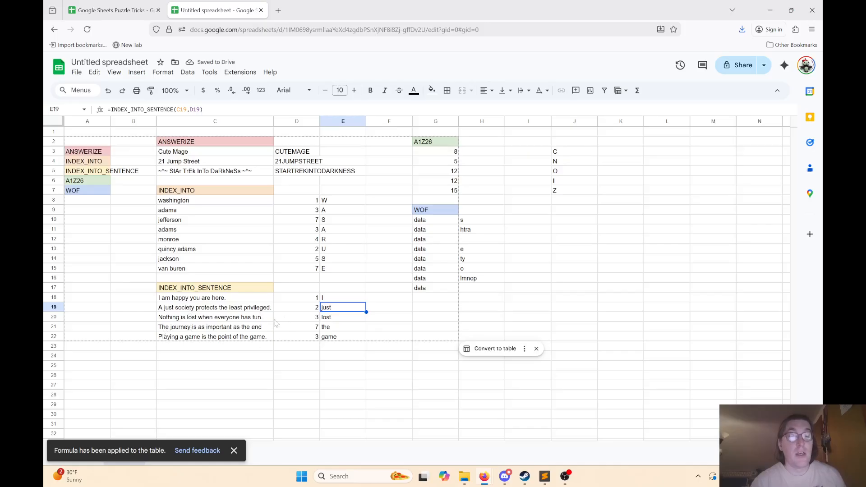
- Enter =A1Z26(G3) in cell H3 and accept the suggested autofill for H4:H7 to convert the numbers to letters
{"action": "left_click", "coordinate": [485, 153]}
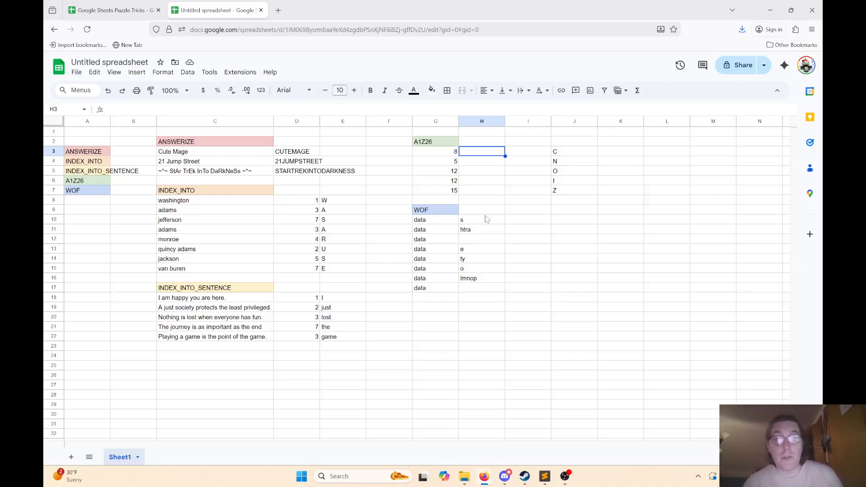
{"action": "type", "text": "=A1"}
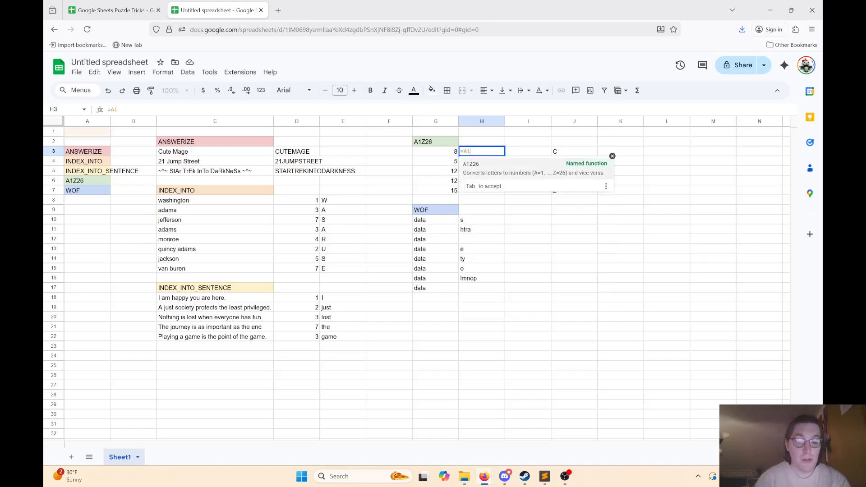
{"action": "key", "text": "Tab"}
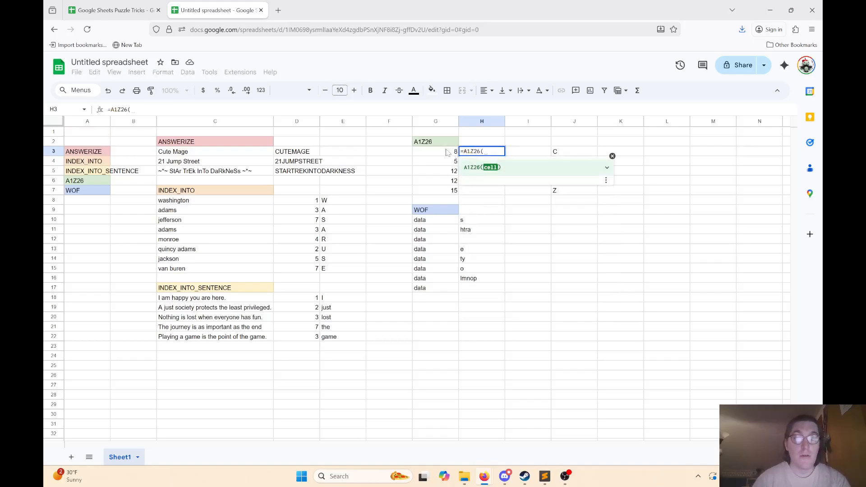
{"action": "left_click", "coordinate": [449, 152]}
{"action": "type", "text": ")"}
{"action": "key", "text": "Return"}
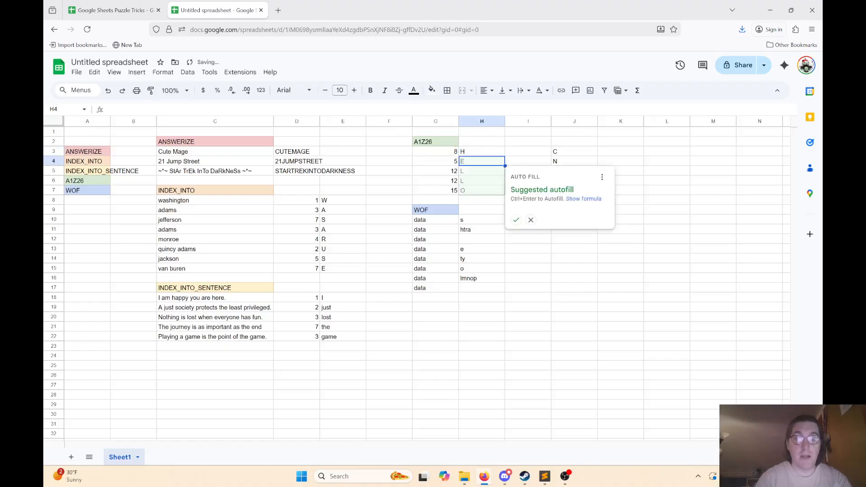
{"action": "key", "text": "ctrl+Return"}
- Enter =A1Z26(J3) in cell K3 and fill the formula down to K7 to convert the letters to numbers
{"action": "left_click", "coordinate": [626, 154]}
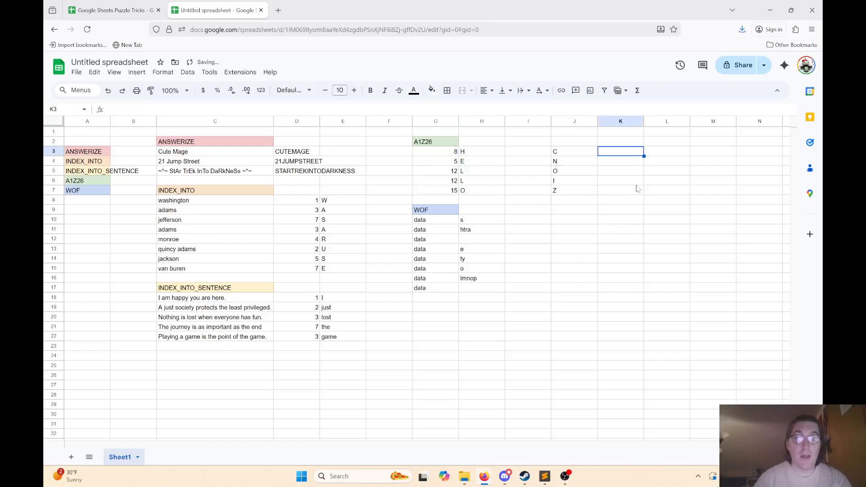
{"action": "type", "text": "=A1Z26("}
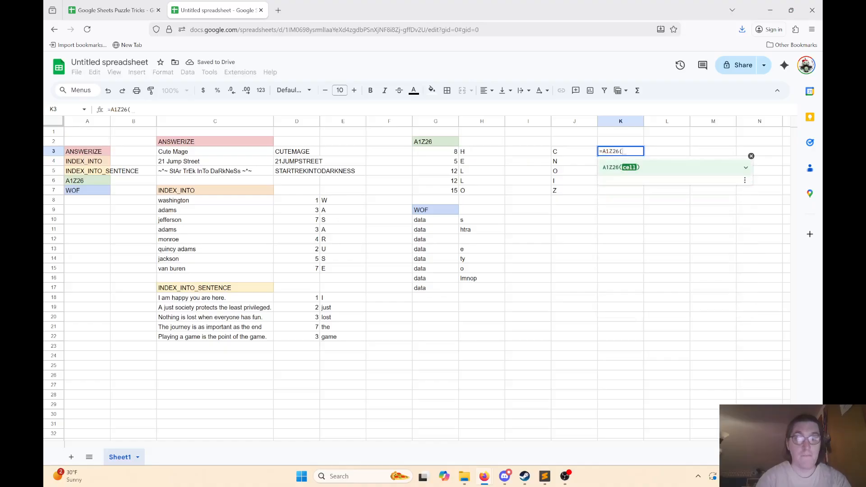
{"action": "left_click", "coordinate": [579, 155]}
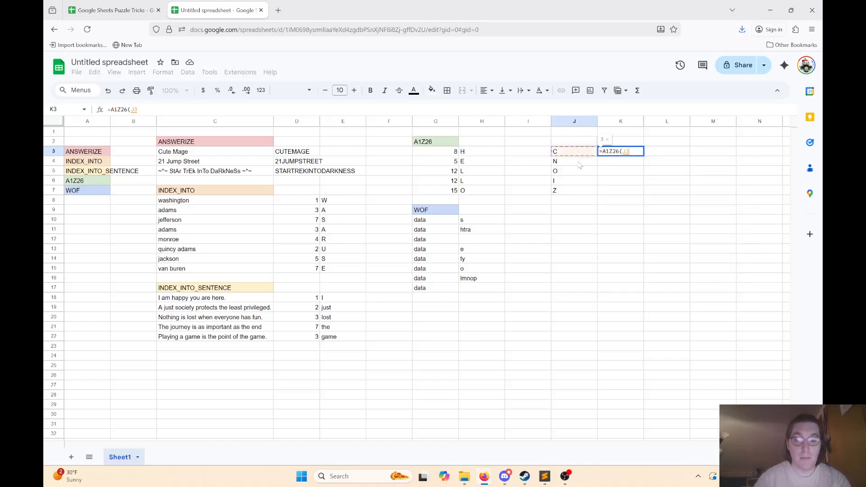
{"action": "type", "text": ")"}
{"action": "key", "text": "Return"}
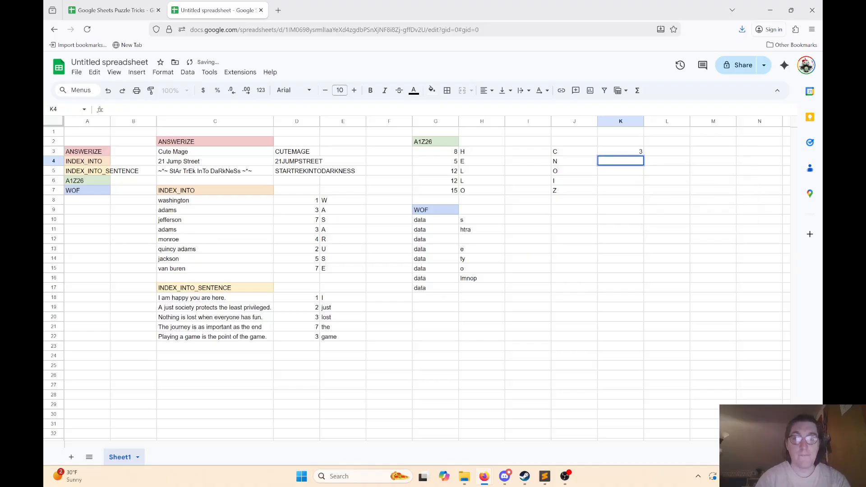
{"action": "left_click", "coordinate": [618, 155]}
{"action": "left_click_drag", "start_coordinate": [643, 155], "coordinate": [643, 195]}
{"action": "left_click", "coordinate": [622, 223]}
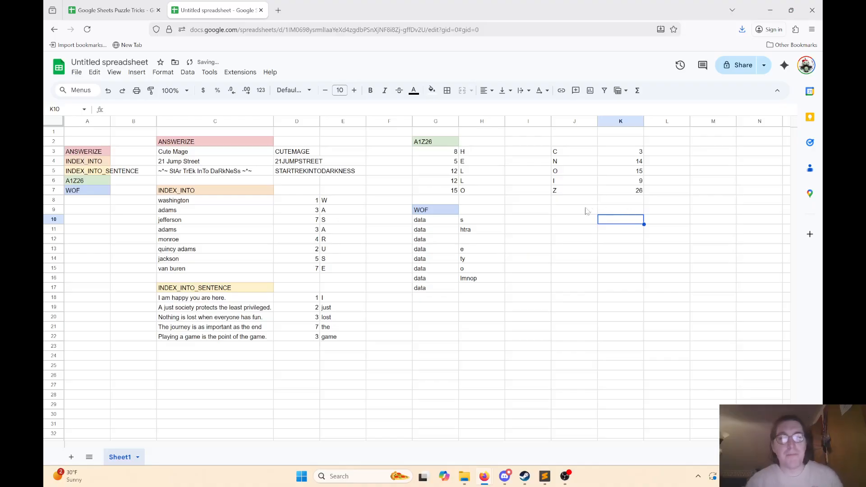
- Examine the WOF sample data in G10:H17, comparing the single-letter, multi-letter and blank cells in column H
{"action": "left_click", "coordinate": [471, 219]}
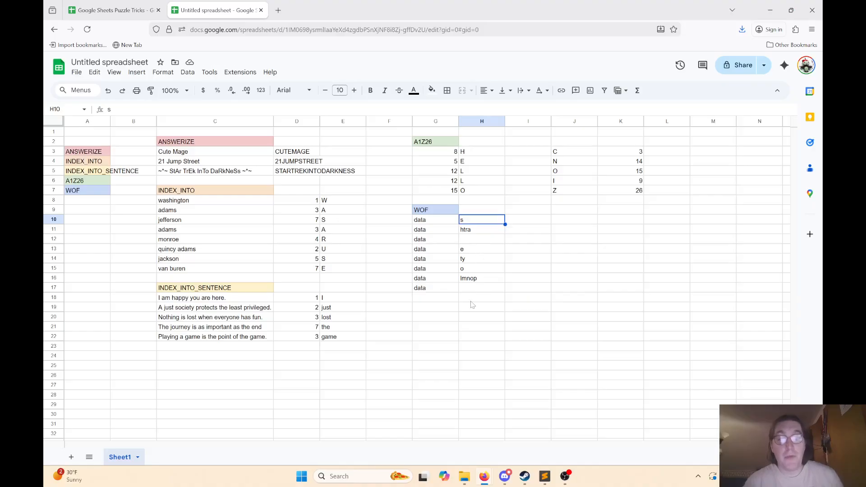
{"action": "left_click_drag", "start_coordinate": [439, 221], "coordinate": [426, 287]}
{"action": "left_click", "coordinate": [403, 230]}
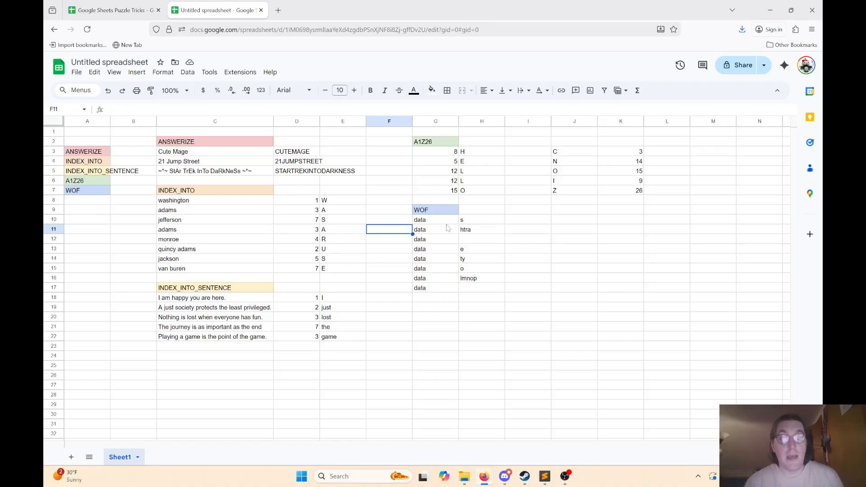
{"action": "left_click_drag", "start_coordinate": [444, 221], "coordinate": [441, 291]}
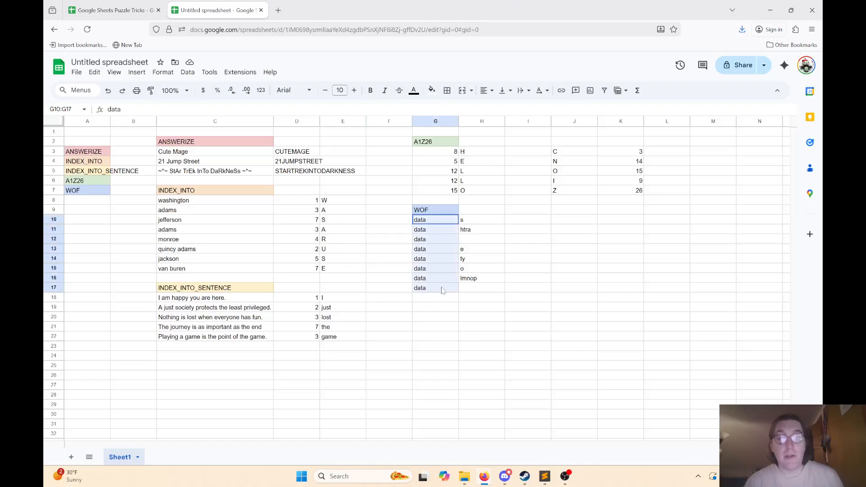
{"action": "left_click", "coordinate": [441, 222]}
{"action": "key", "text": "Right"}
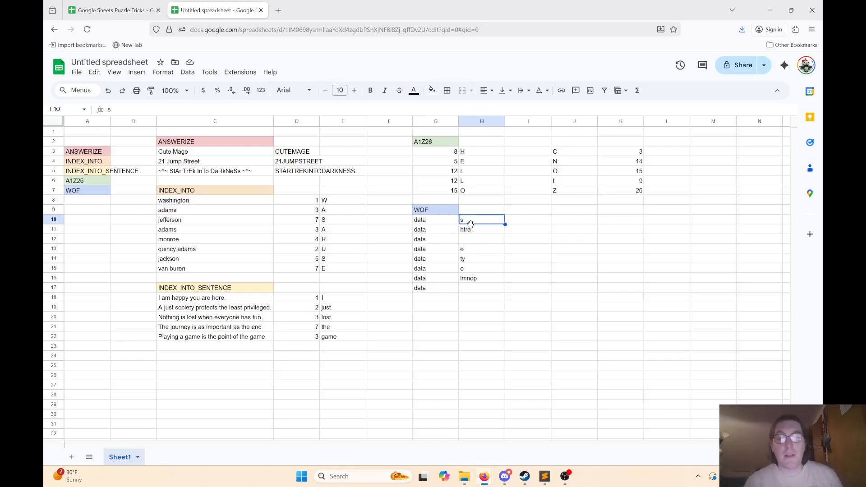
{"action": "left_click", "coordinate": [472, 252]}
{"action": "left_click", "coordinate": [473, 268]}
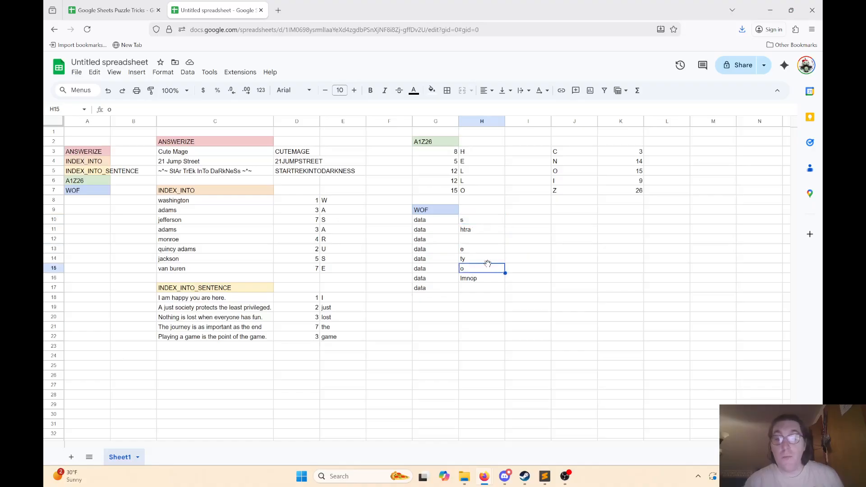
{"action": "left_click", "coordinate": [481, 232]}
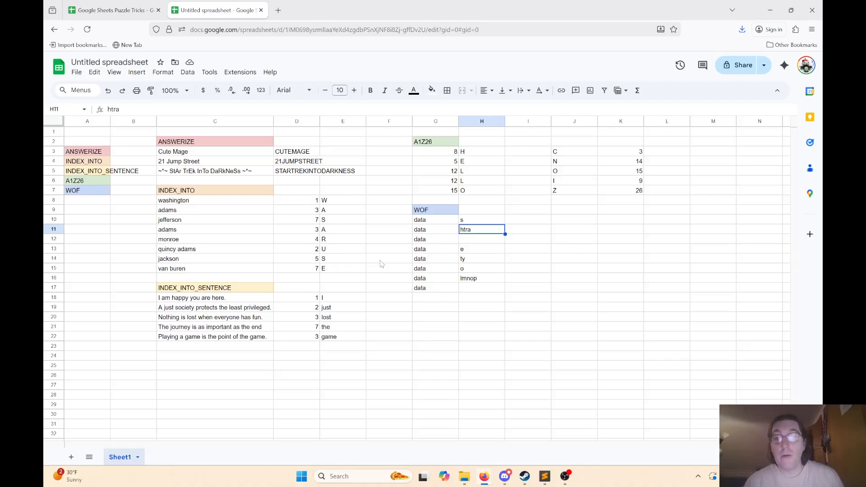
{"action": "left_click", "coordinate": [476, 264]}
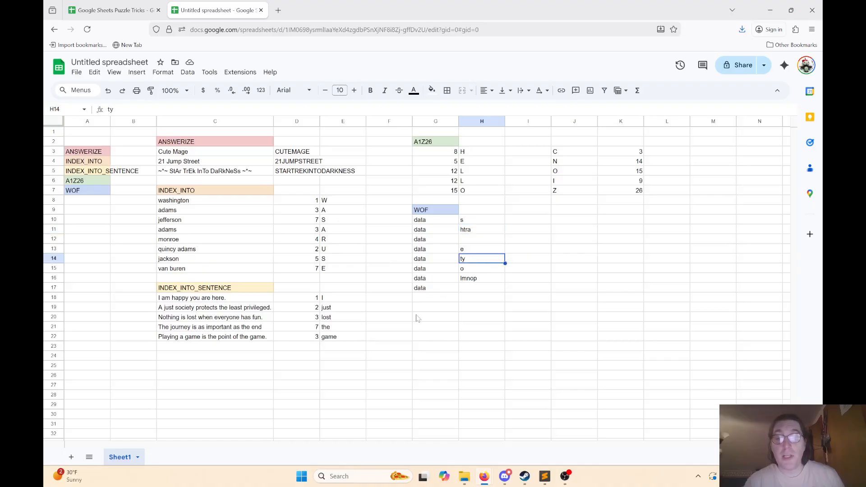
{"action": "left_click", "coordinate": [475, 280]}
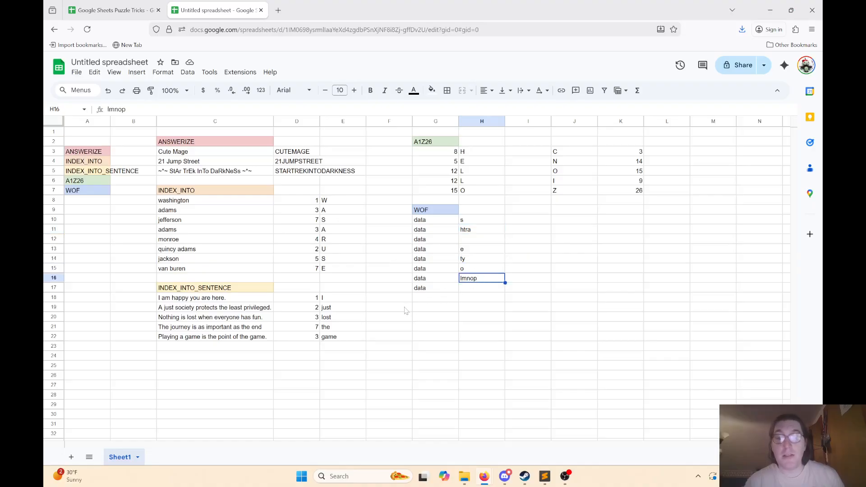
{"action": "left_click", "coordinate": [473, 241]}
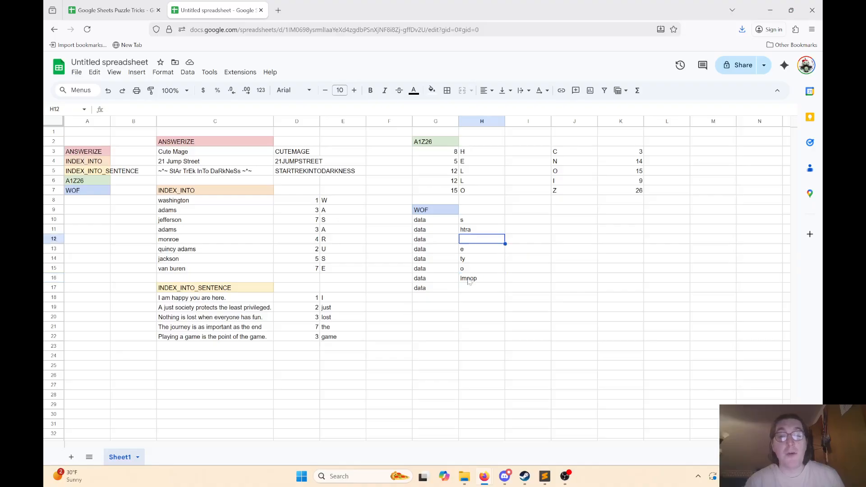
{"action": "left_click", "coordinate": [469, 281]}
{"action": "left_click", "coordinate": [478, 240]}
{"action": "left_click", "coordinate": [482, 288]}
{"action": "left_click", "coordinate": [473, 244]}
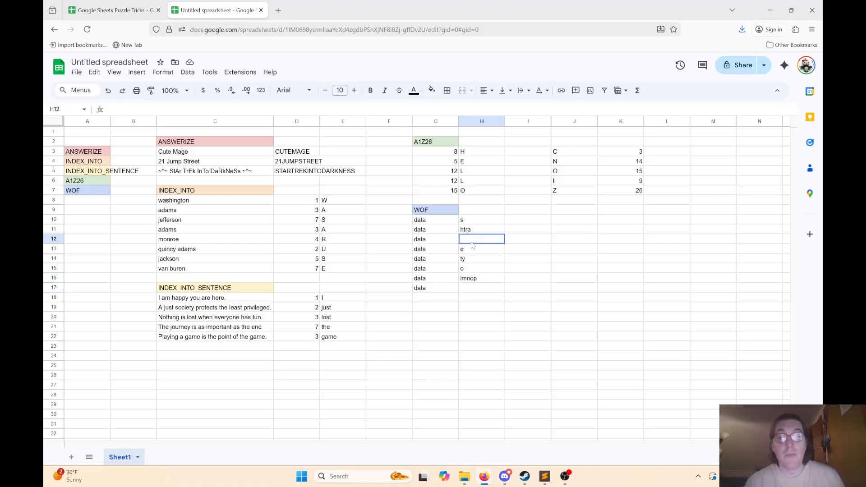
{"action": "left_click", "coordinate": [474, 289]}
- Enter a WOF formula in cell H18 that covers the range H10:H17
{"action": "left_click", "coordinate": [477, 300]}
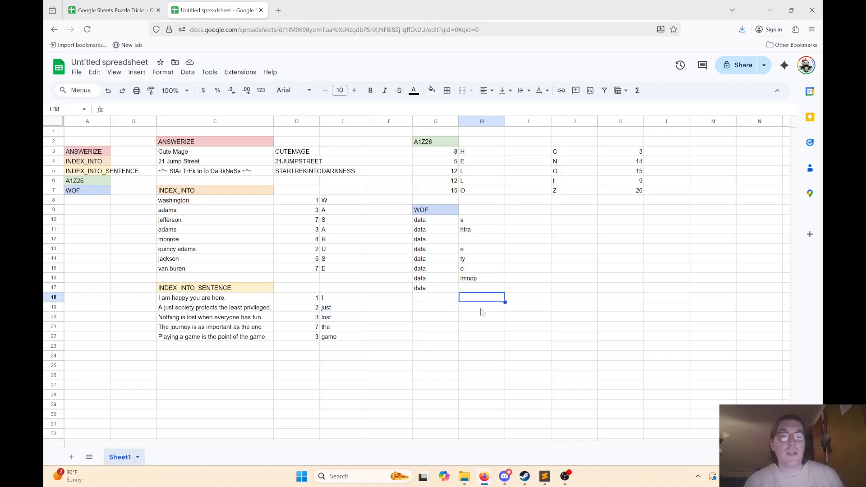
{"action": "type", "text": "=wof"}
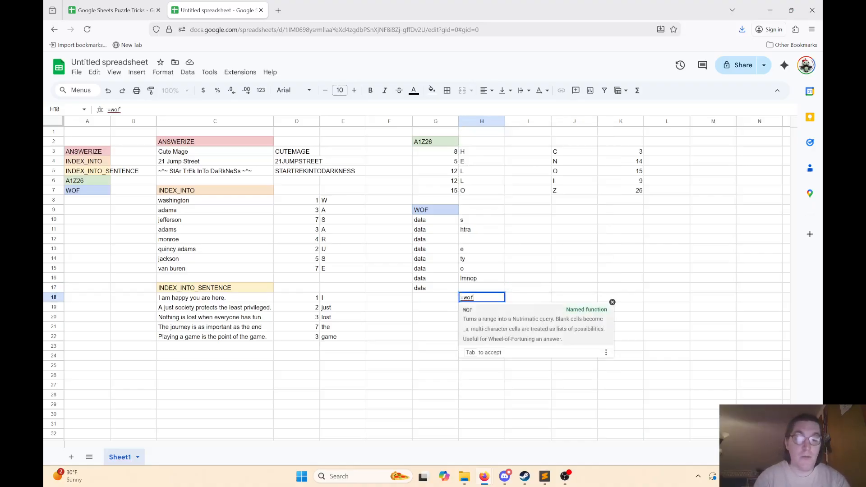
{"action": "type", "text": "("}
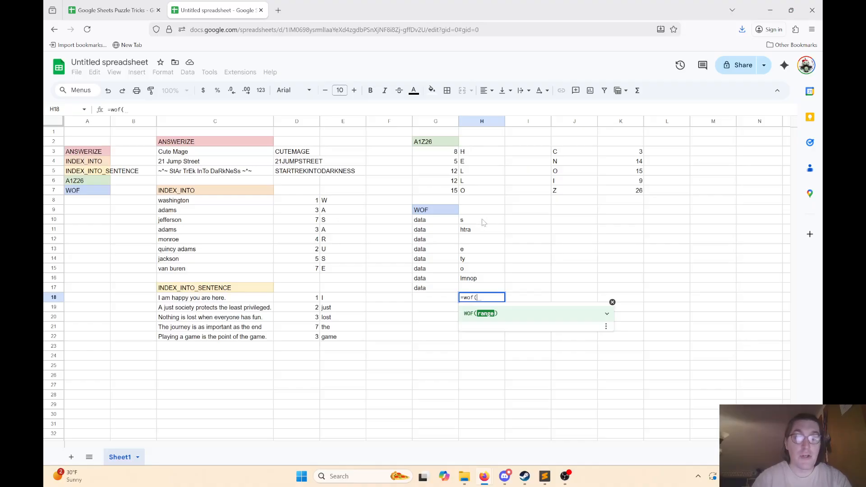
{"action": "left_click_drag", "start_coordinate": [483, 221], "coordinate": [482, 287]}
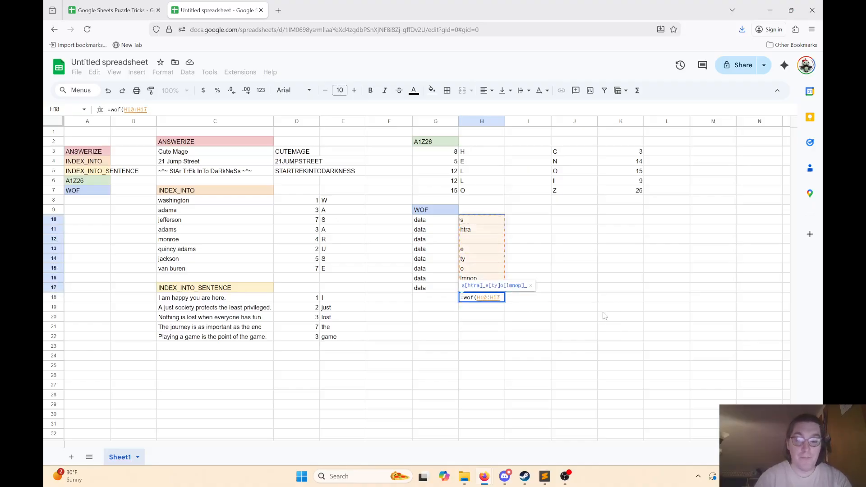
{"action": "key", "text": "Return"}
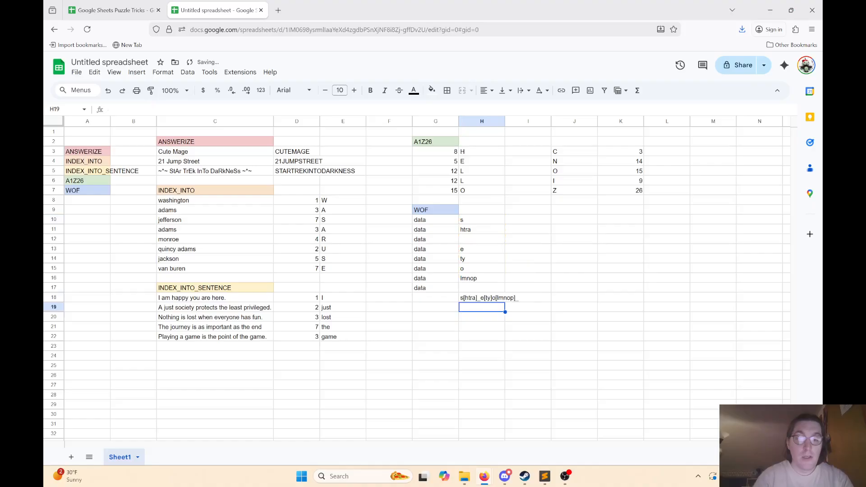
- Copy the WOF pattern from H18 and search for s[htra]_e[ty]o[lmnop]_ on nutrimatic.org in a new browser tab
{"action": "left_click", "coordinate": [484, 297]}
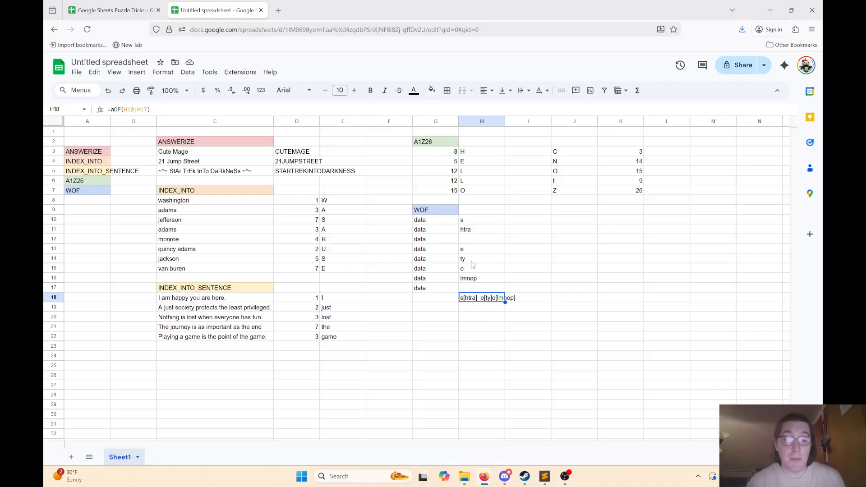
{"action": "left_click", "coordinate": [467, 241]}
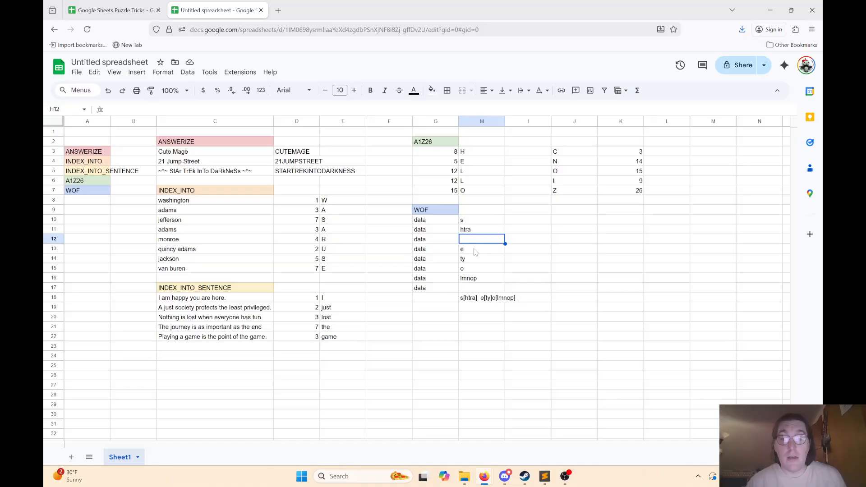
{"action": "left_click", "coordinate": [471, 301]}
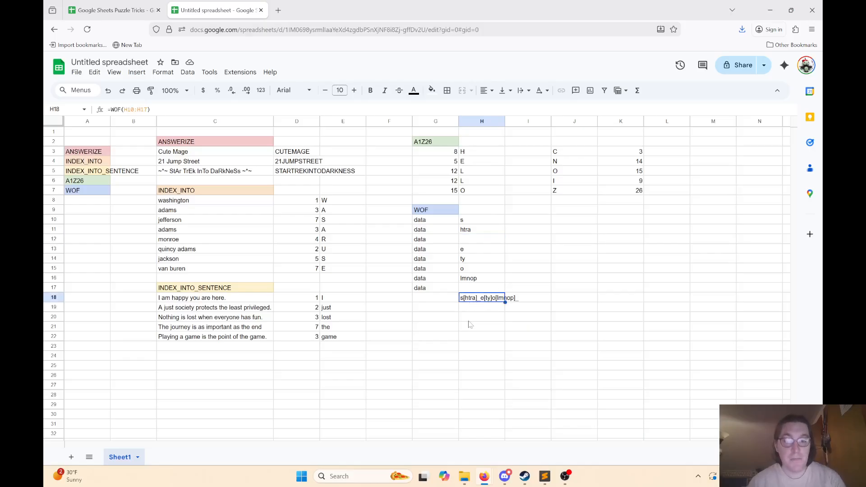
{"action": "key", "text": "ctrl+t"}
{"action": "type", "text": "nutri"}
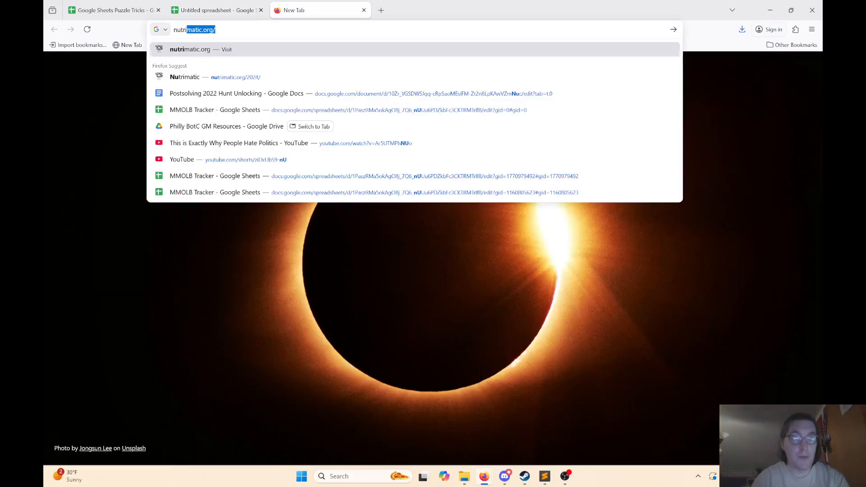
{"action": "key", "text": "Return"}
{"action": "type", "text": "s[htra]_e[ty]o[lmnop]_"}
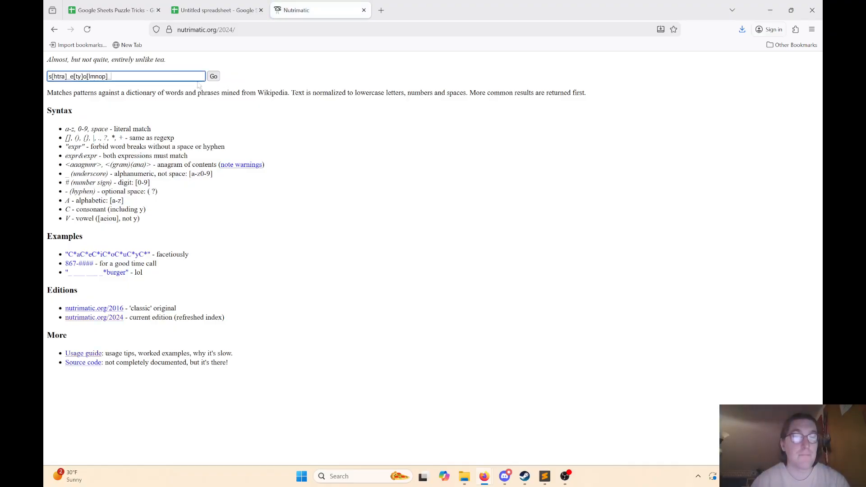
{"action": "left_click", "coordinate": [213, 76]}
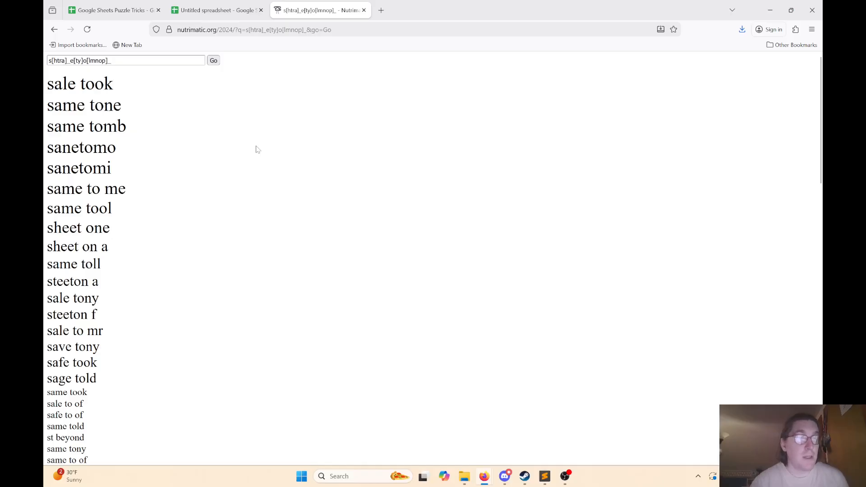
- Review the Nutrimatic matches, highlighting candidate phrases such as "sheet one", "same to me" and "same tool"
{"action": "left_click_drag", "start_coordinate": [123, 231], "coordinate": [47, 228]}
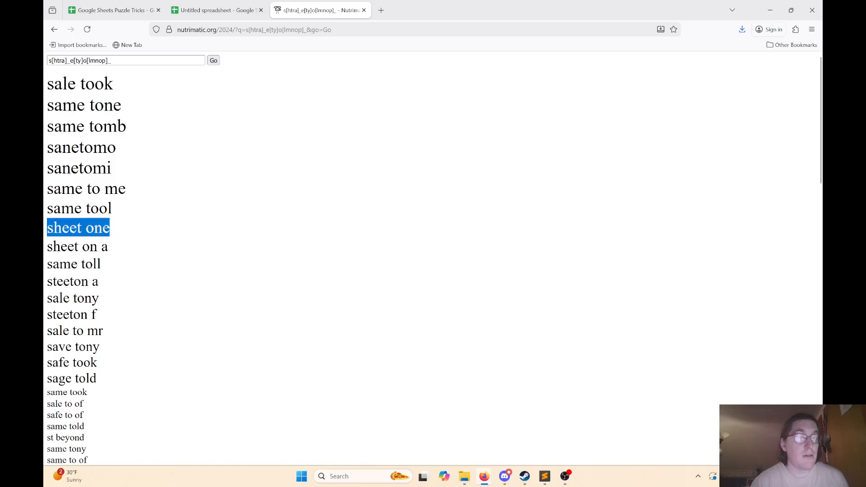
{"action": "left_click_drag", "start_coordinate": [137, 196], "coordinate": [47, 189]}
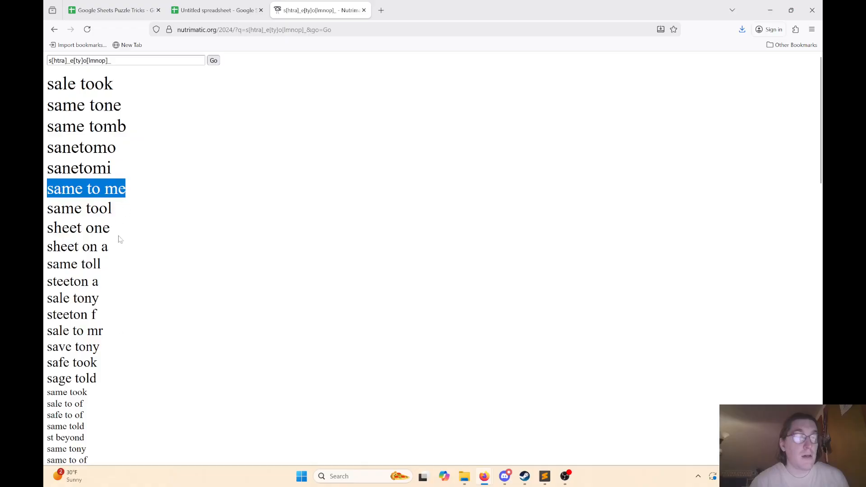
{"action": "left_click_drag", "start_coordinate": [120, 230], "coordinate": [47, 228]}
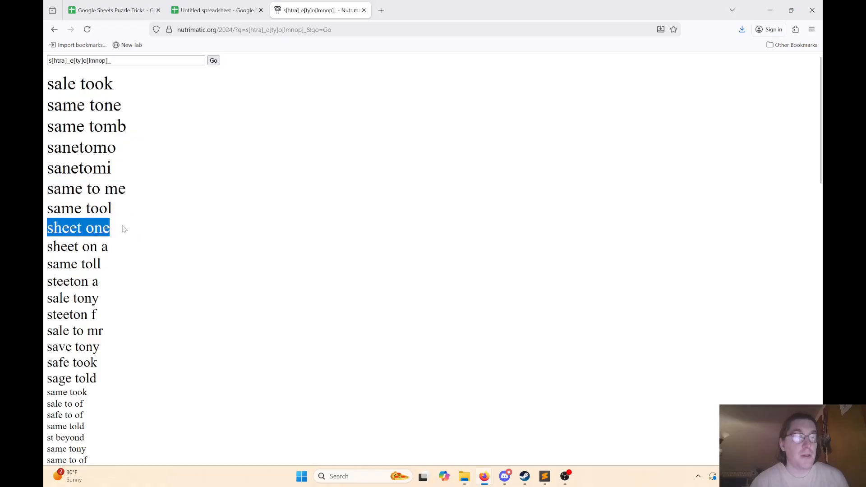
{"action": "left_click_drag", "start_coordinate": [117, 227], "coordinate": [47, 228]}
{"action": "left_click", "coordinate": [148, 231]}
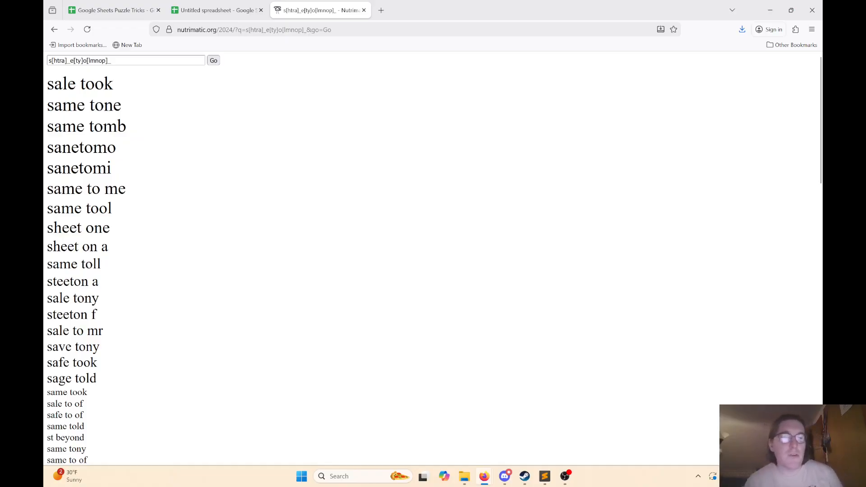
{"action": "left_click_drag", "start_coordinate": [115, 209], "coordinate": [47, 210]}
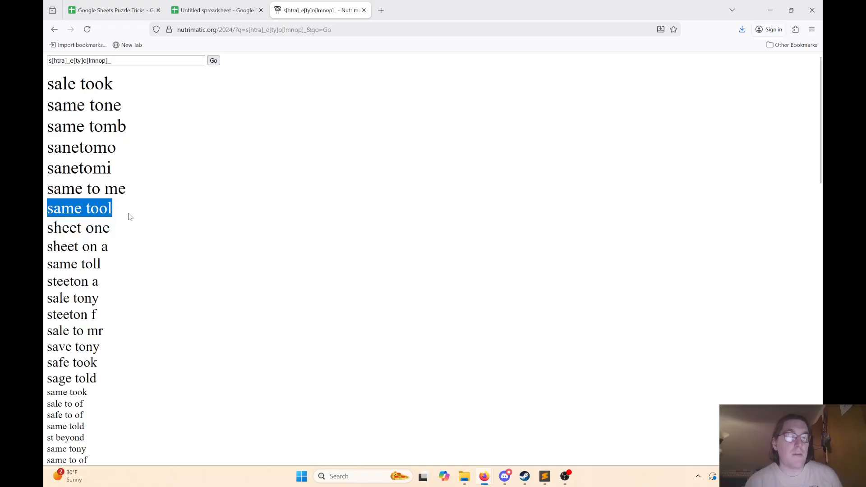
{"action": "left_click", "coordinate": [129, 214]}
- Change cell H10 in the spreadsheet to a capital S and return to the Nutrimatic results
{"action": "left_click", "coordinate": [183, 4]}
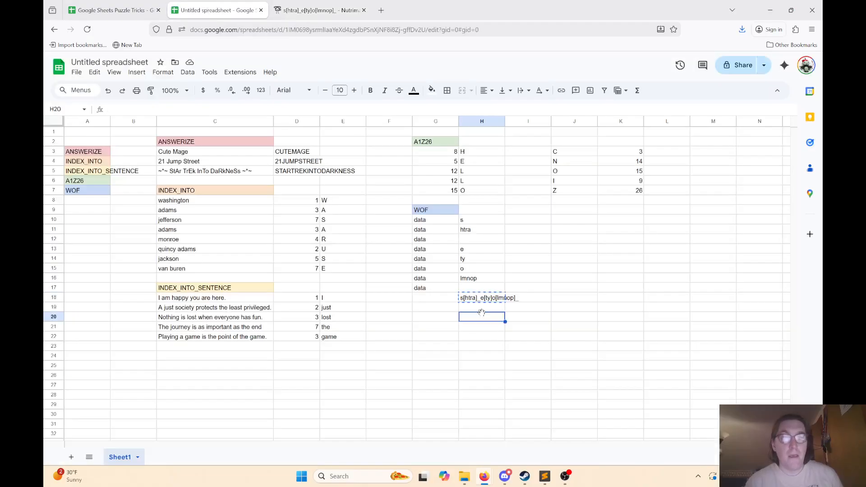
{"action": "left_click", "coordinate": [481, 222]}
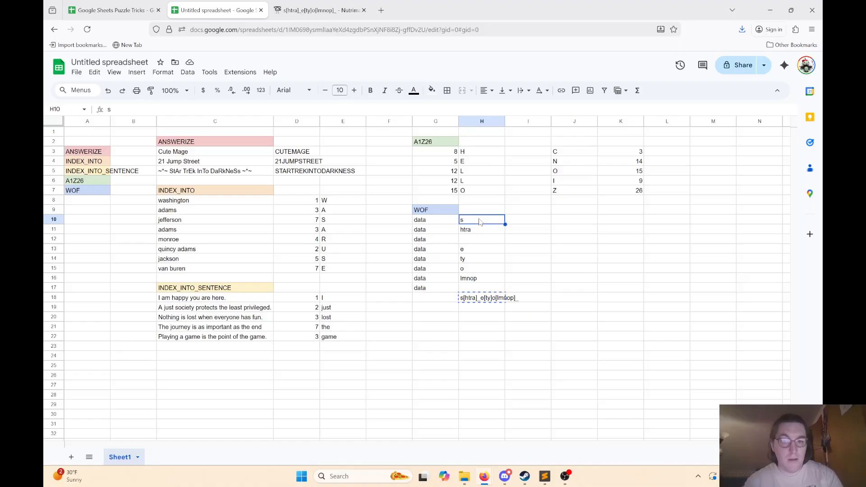
{"action": "type", "text": "S"}
{"action": "left_click", "coordinate": [489, 339]}
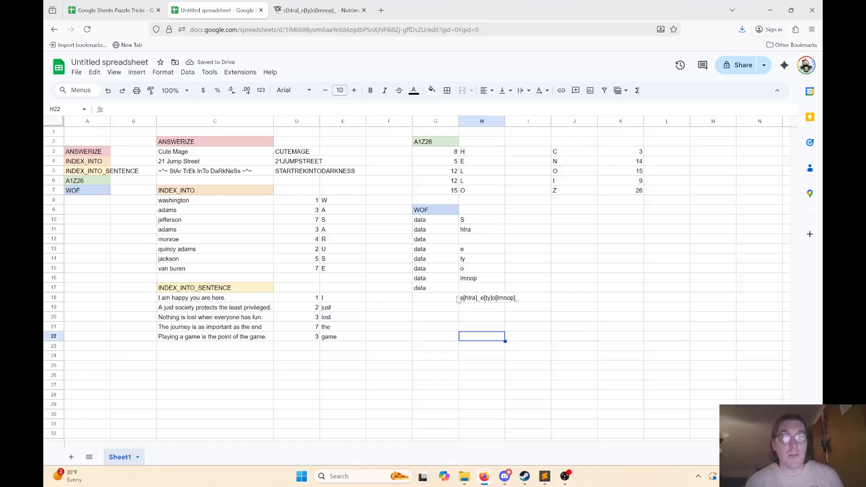
{"action": "left_click", "coordinate": [309, 14]}
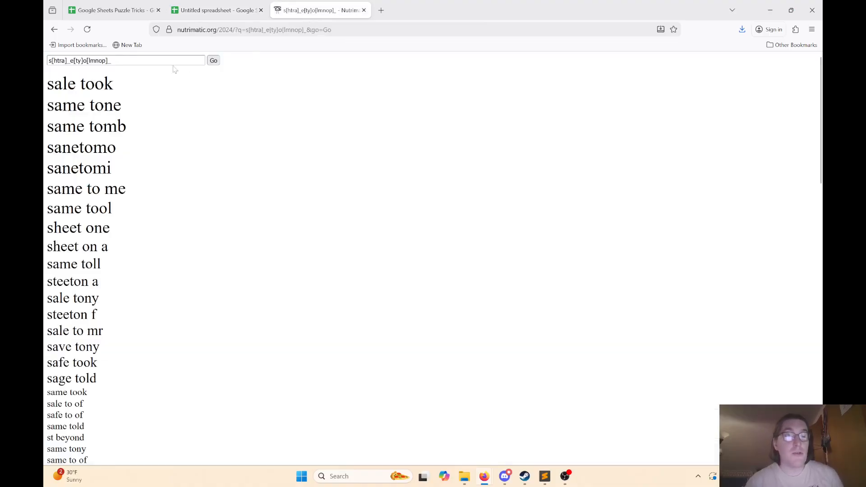
- Return to Nutrimatic's start page and review the syntax entries for the capital letters A, C and V
{"action": "left_click", "coordinate": [54, 29]}
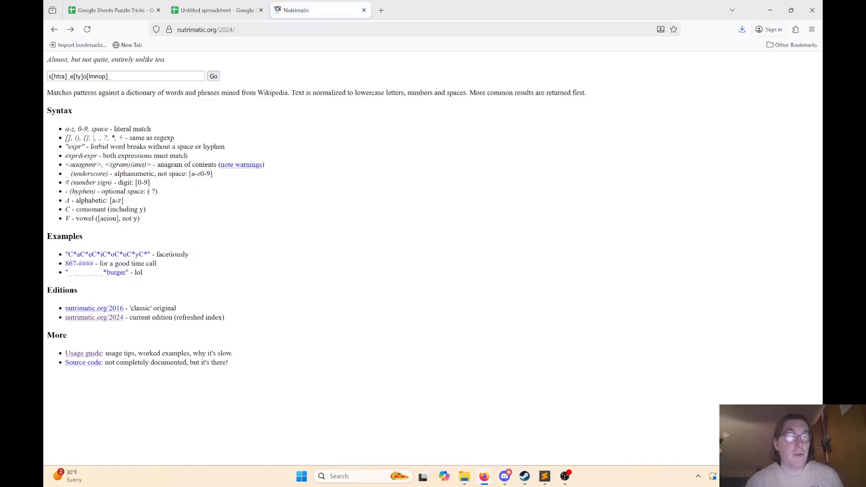
{"action": "left_click_drag", "start_coordinate": [64, 199], "coordinate": [156, 223]}
{"action": "left_click", "coordinate": [147, 223]}
{"action": "double_click", "coordinate": [68, 219]}
{"action": "double_click", "coordinate": [68, 201]}
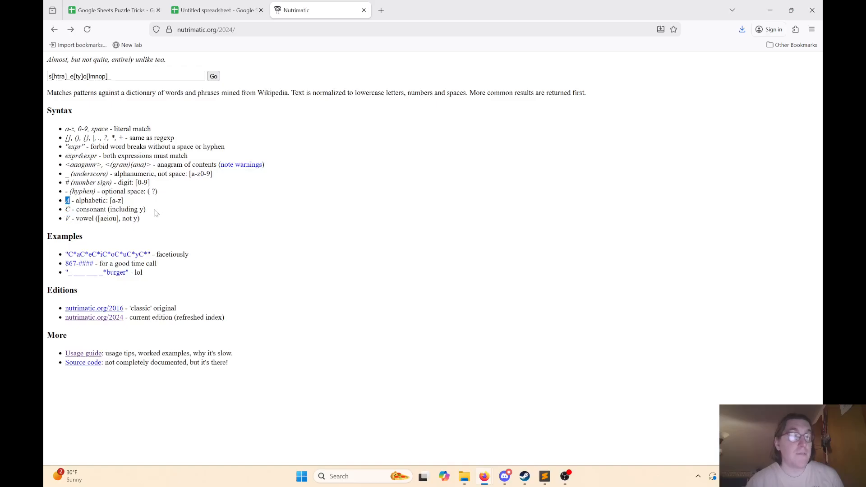
- Switch back to the spreadsheet and change cell H10 to a lowercase s, then check the WOF pattern in H18
{"action": "left_click", "coordinate": [198, 10]}
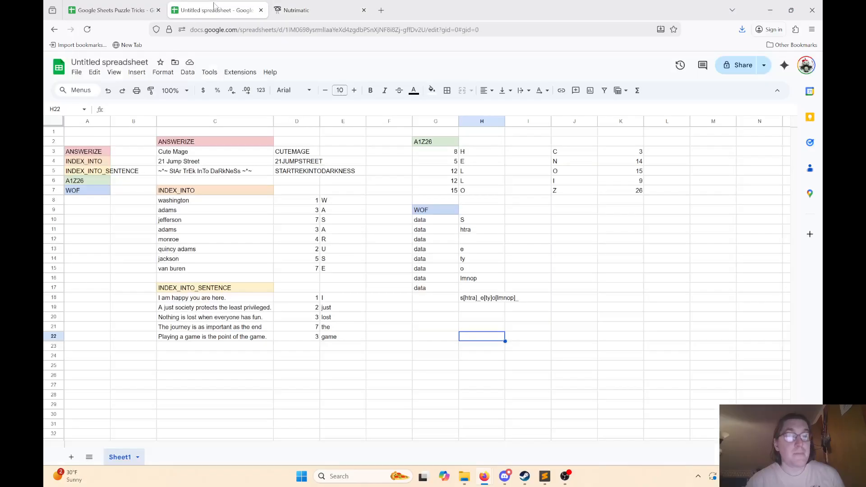
{"action": "left_click", "coordinate": [472, 221]}
{"action": "type", "text": "s"}
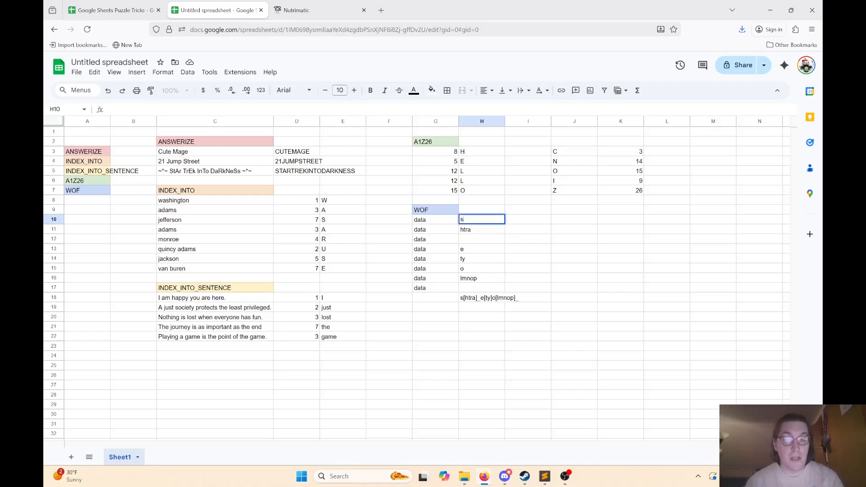
{"action": "key", "text": "Return"}
{"action": "left_click", "coordinate": [470, 217]}
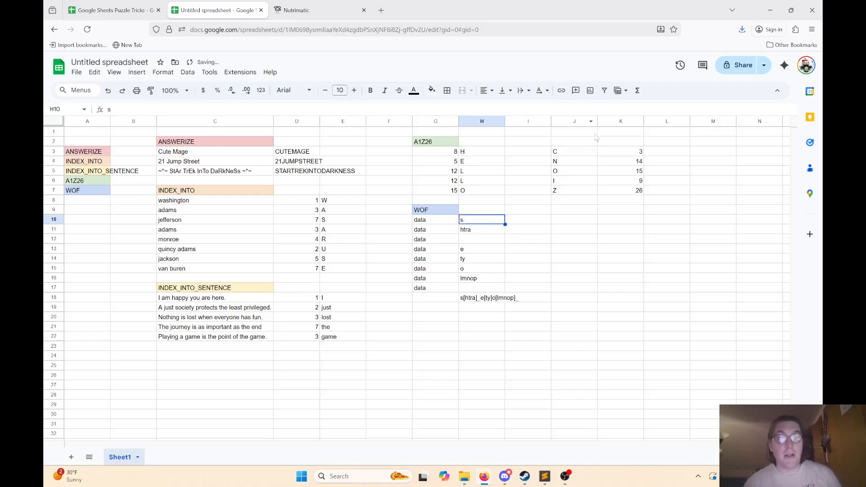
{"action": "left_click", "coordinate": [474, 295]}
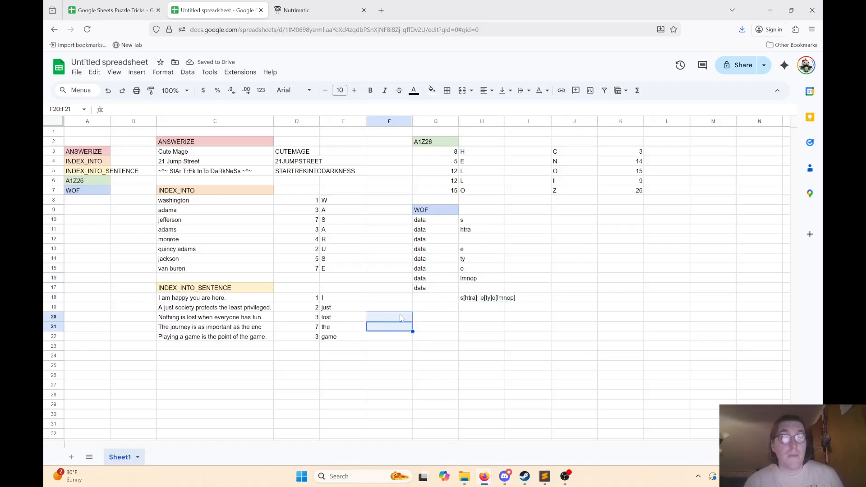
{"action": "left_click_drag", "start_coordinate": [389, 326], "coordinate": [389, 317]}
{"action": "left_click", "coordinate": [387, 279]}
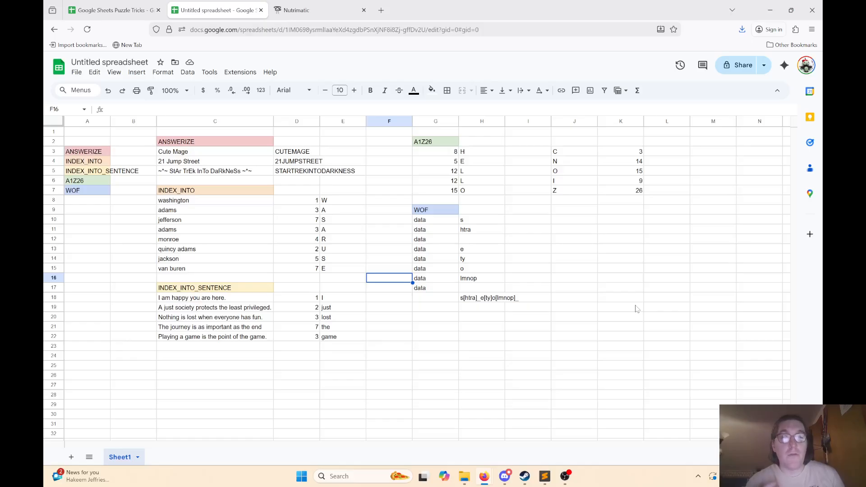
- Open the list of named functions and browse back up through the entries near its beginning
{"action": "left_click", "coordinate": [190, 73]}
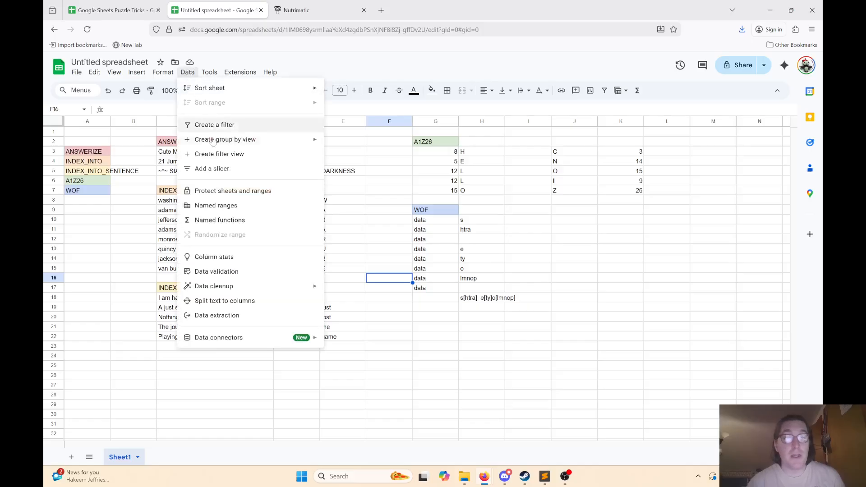
{"action": "left_click", "coordinate": [217, 220]}
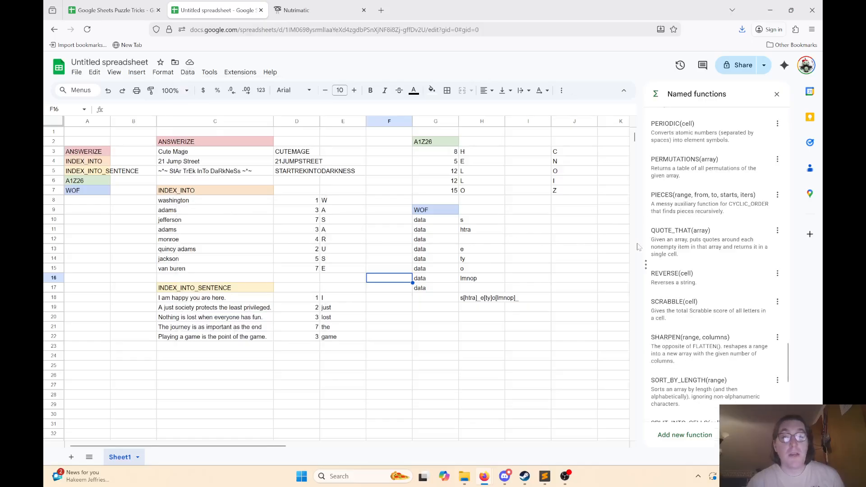
{"action": "scroll", "coordinate": [711, 294], "scroll_direction": "up", "scroll_amount": 15}
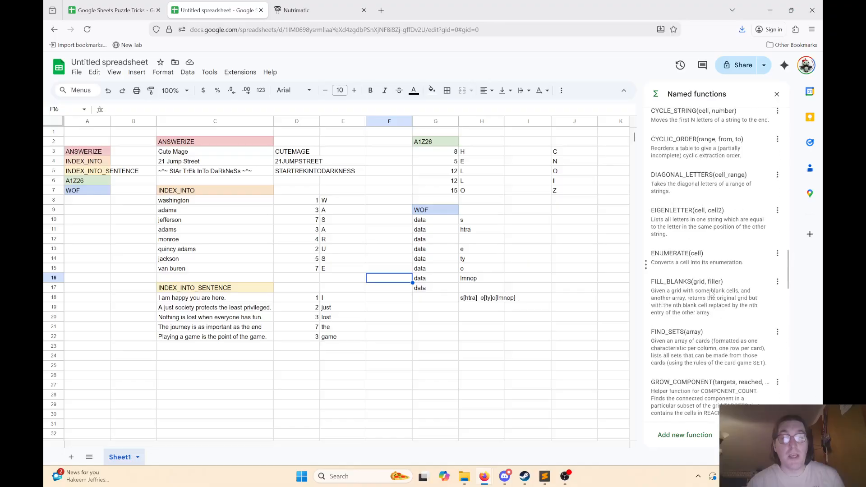
{"action": "scroll", "coordinate": [711, 294], "scroll_direction": "up", "scroll_amount": 10}
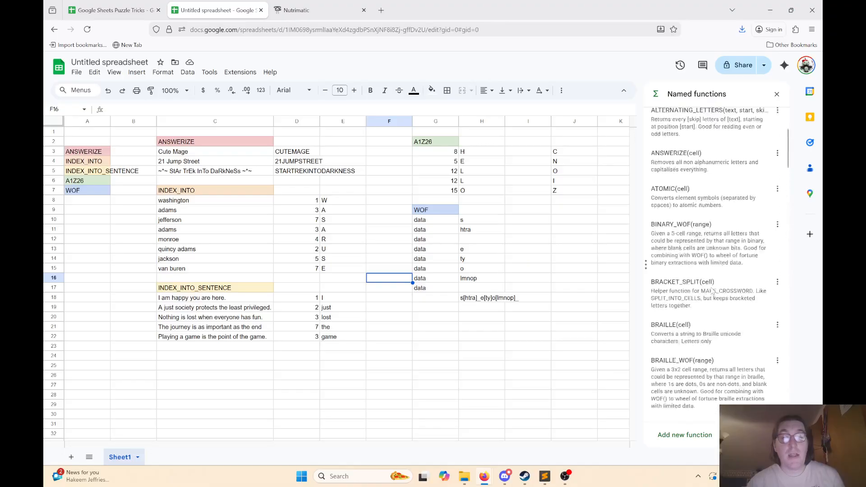